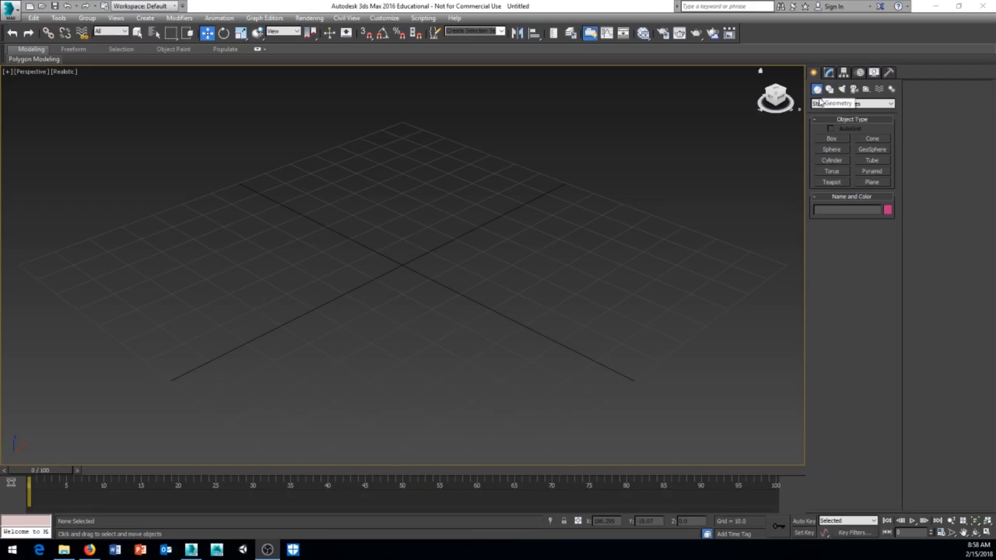
# Create a standard primitive box near the grid centre, about 35 long, 35 wide and 31 high.
pyautogui.click(890, 105)
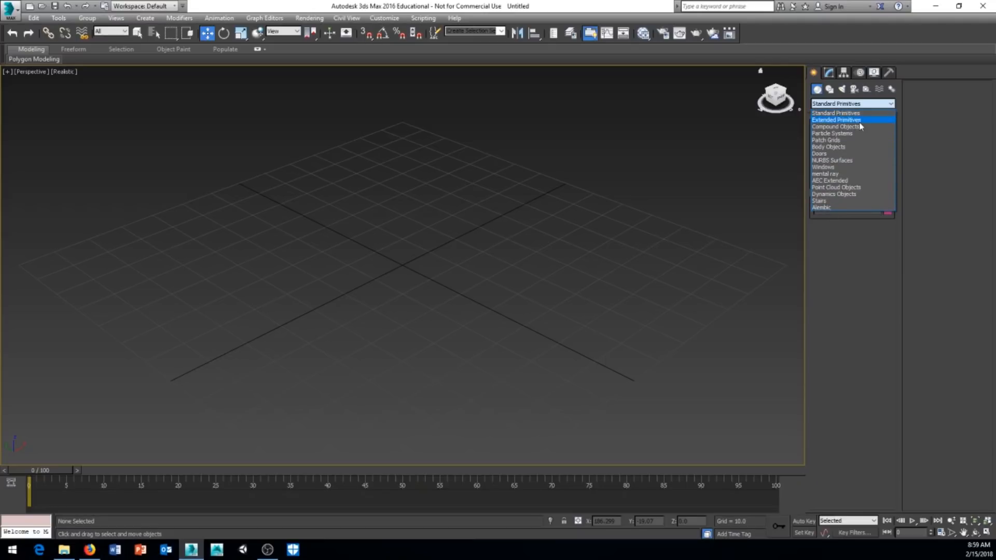
pyautogui.click(829, 113)
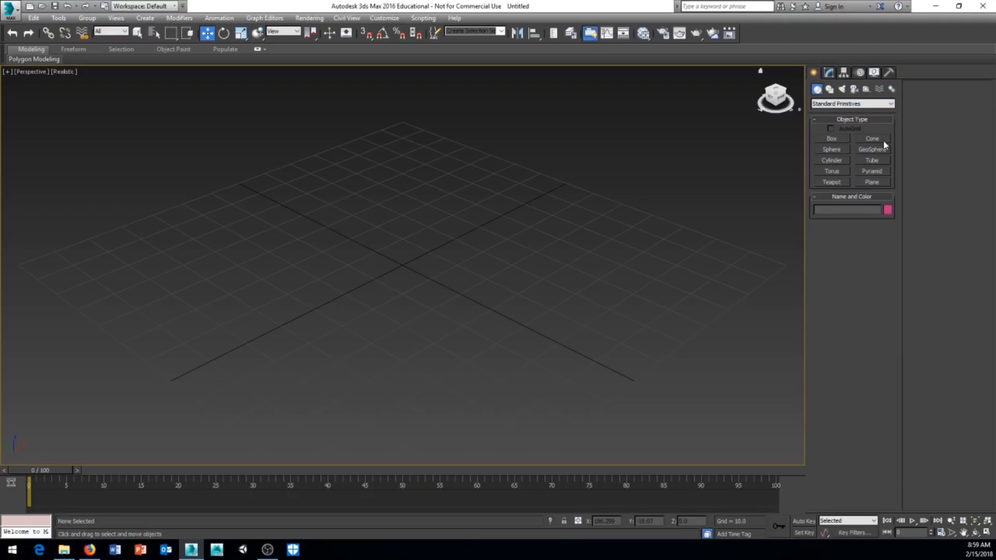
pyautogui.click(832, 139)
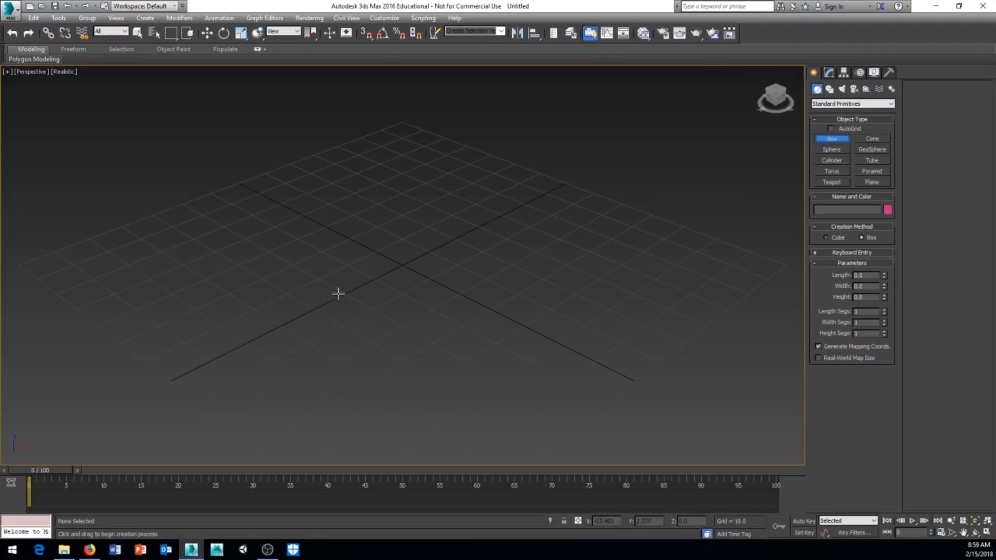
pyautogui.moveTo(284, 286); pyautogui.dragTo(485, 285)
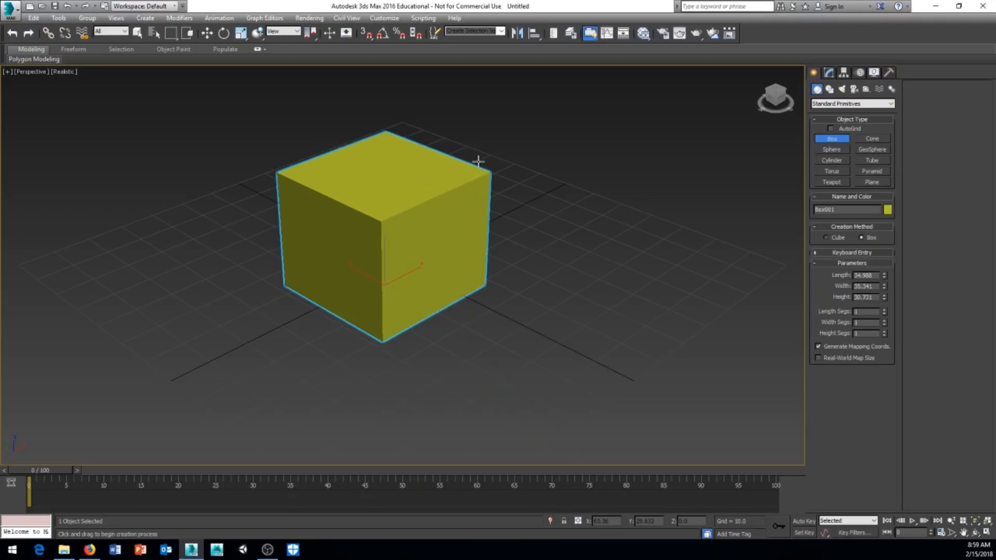
pyautogui.click(478, 161)
# Set the box's length, width and height to 25 each.
pyautogui.moveTo(876, 277); pyautogui.dragTo(831, 277)
pyautogui.write('25')
pyautogui.press('Tab')
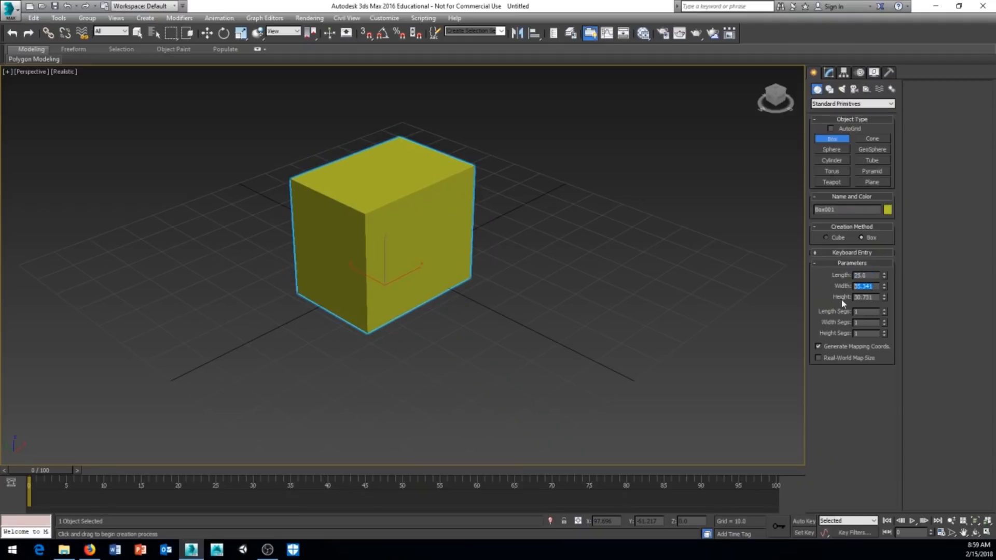
pyautogui.write('25')
pyautogui.press('Tab')
pyautogui.write('25')
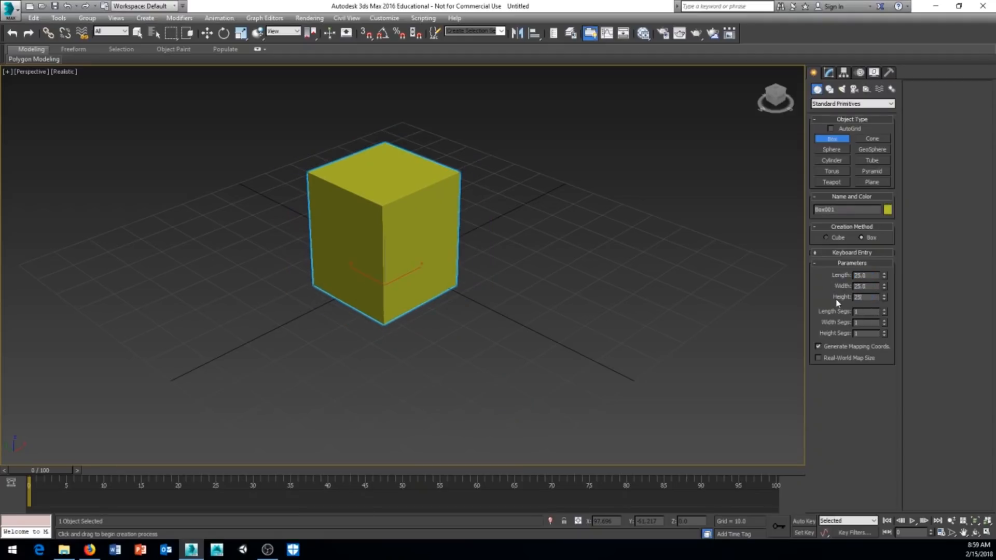
pyautogui.press('Return')
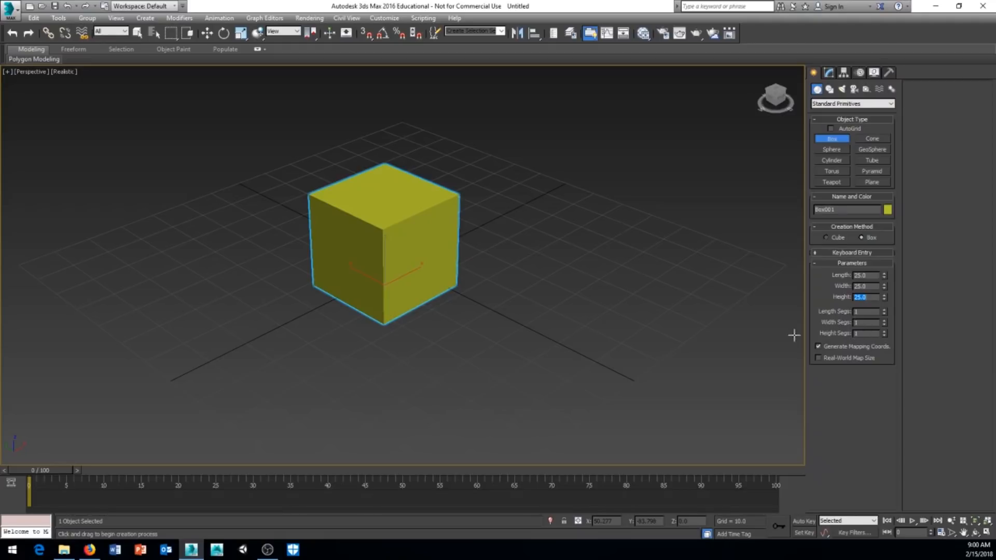
# Turn on the Edged Faces display in the perspective viewport and look at the box up close.
pyautogui.moveTo(442, 329); pyautogui.dragTo(528, 333, button='middle')
pyautogui.press('F4')
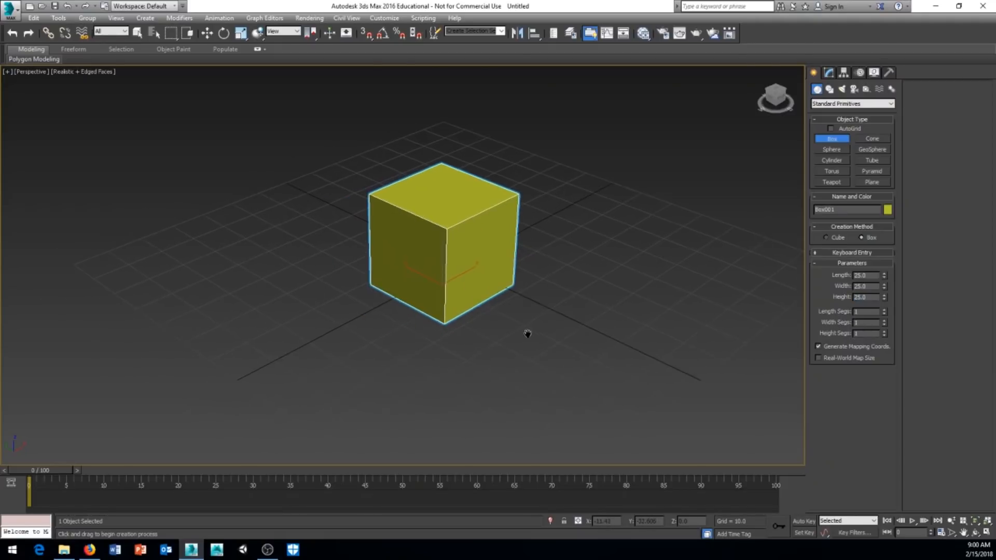
pyautogui.scroll(5, 525, 332)
pyautogui.moveTo(480, 278); pyautogui.dragTo(509, 375, button='middle')
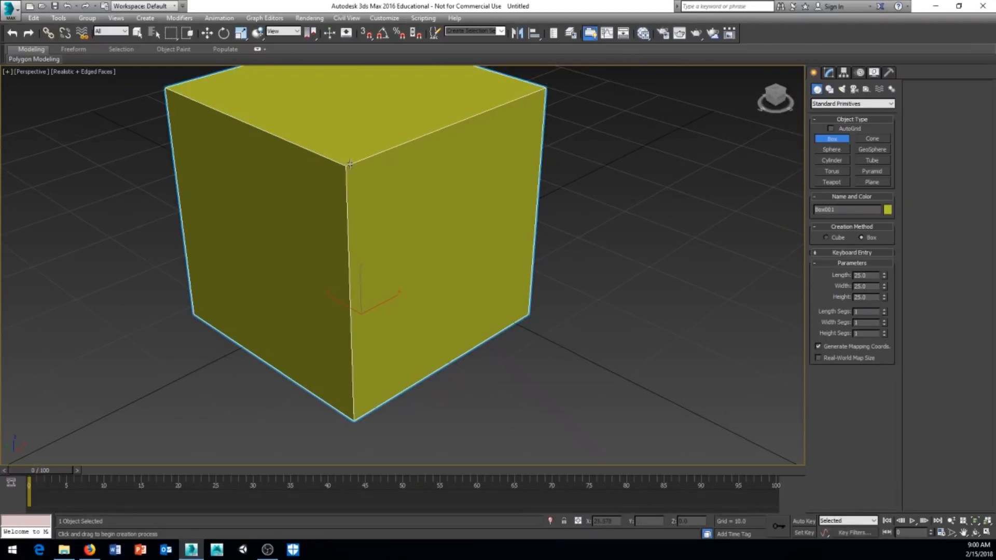
pyautogui.moveTo(350, 164); pyautogui.dragTo(358, 222, button='middle')
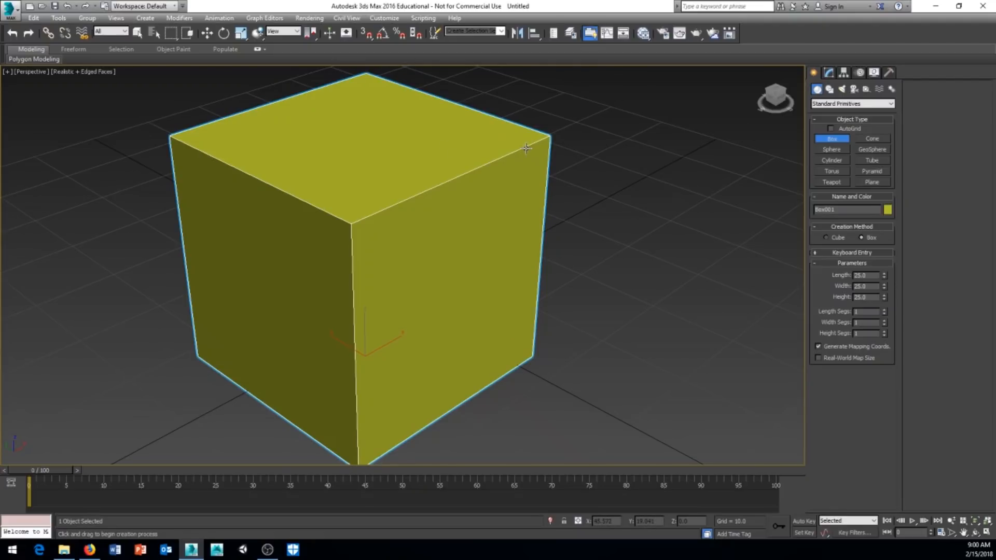
# Toggle the perspective viewport's Edged Faces display off and back on to compare the shading.
pyautogui.press('F4')
pyautogui.press('F4')
pyautogui.press('F4')
pyautogui.press('F4')
pyautogui.press('F4')
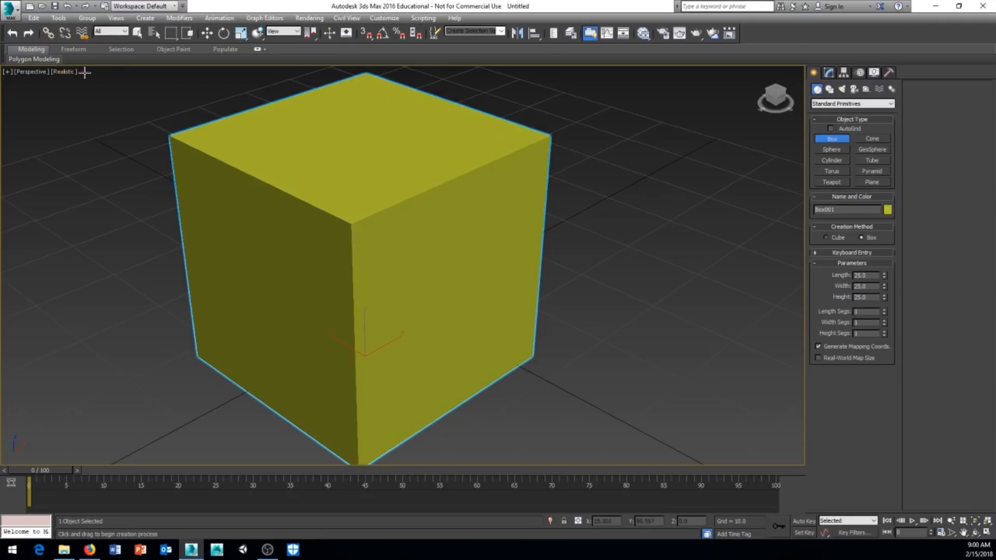
pyautogui.press('F4')
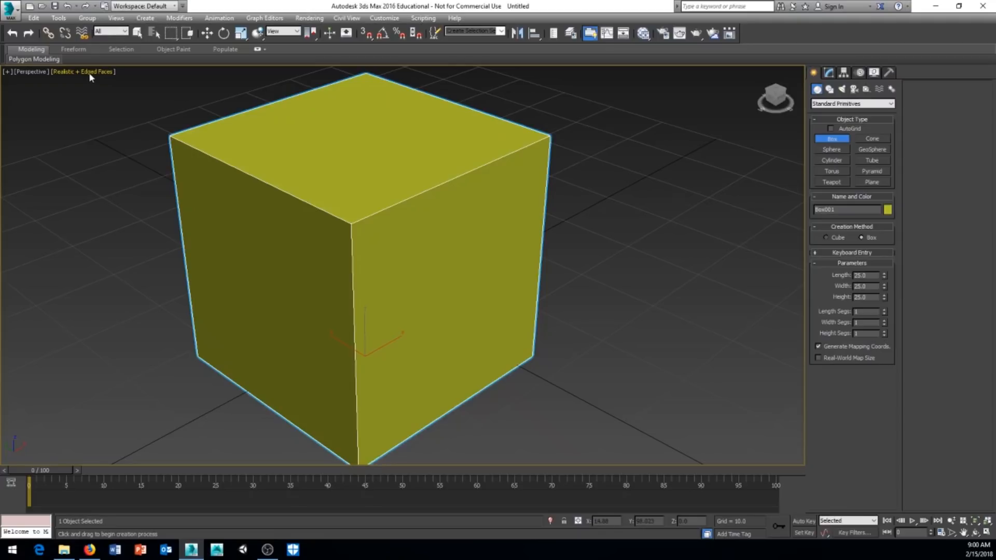
pyautogui.click(63, 71)
pyautogui.click(92, 122)
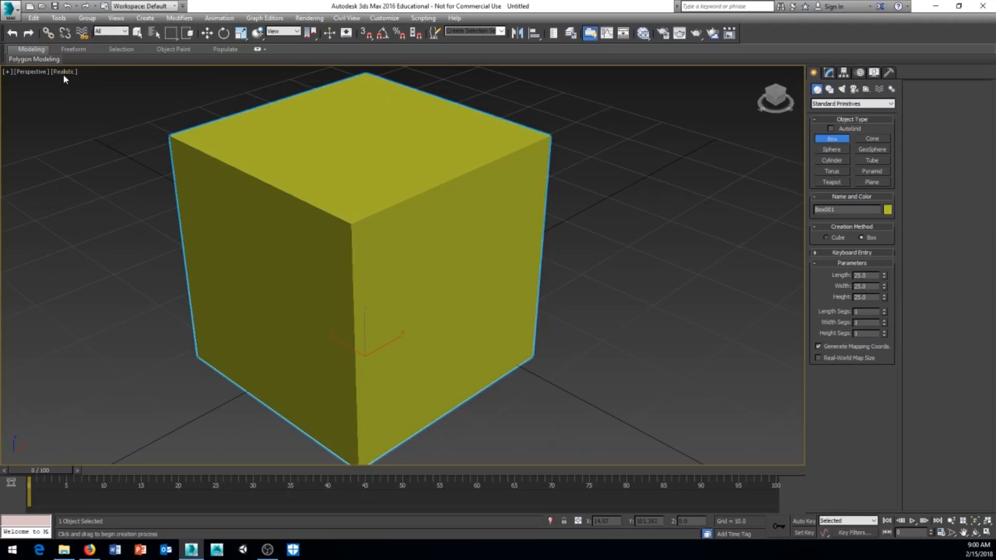
pyautogui.click(63, 72)
pyautogui.click(92, 120)
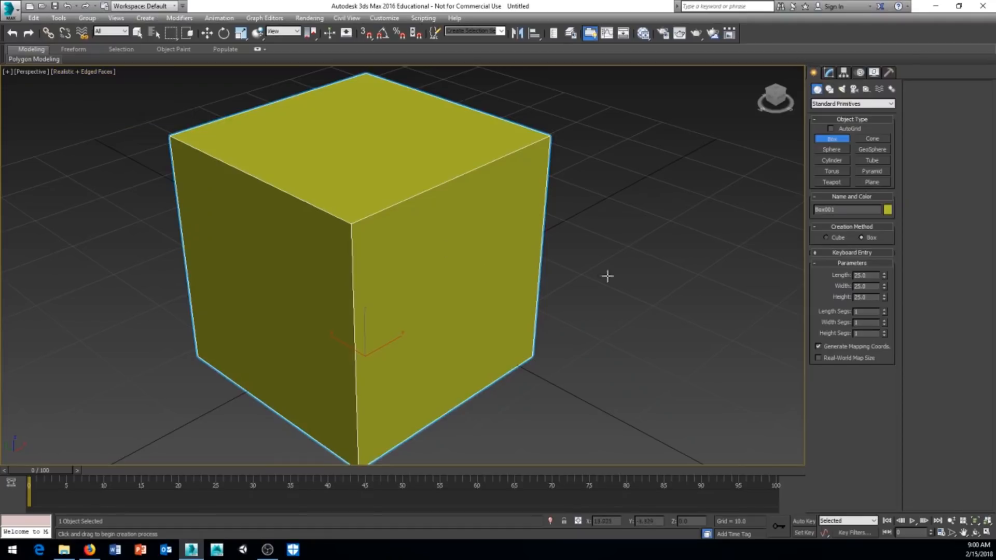
# Set the box's length, width and height segments to 5 each.
pyautogui.moveTo(674, 292); pyautogui.dragTo(672, 280, button='middle')
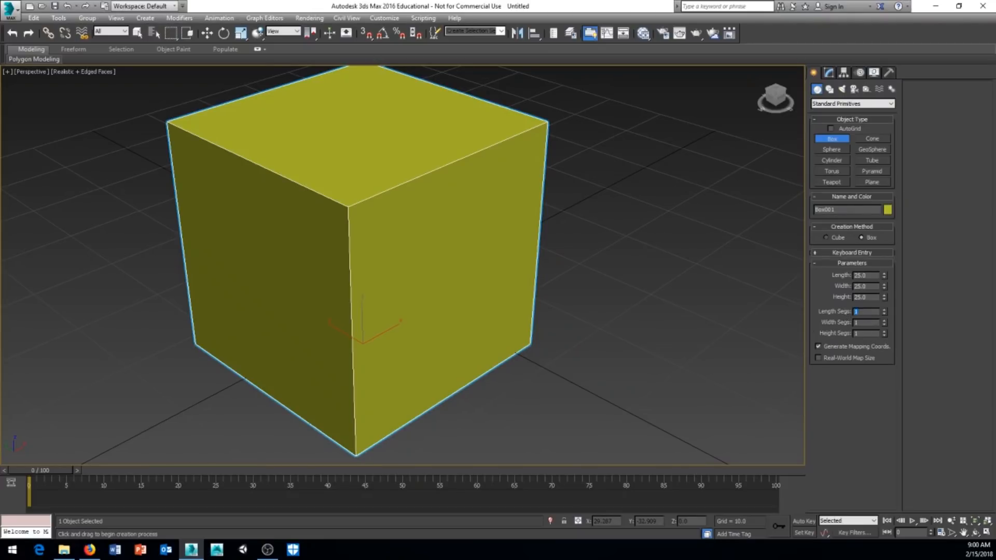
pyautogui.press('Return')
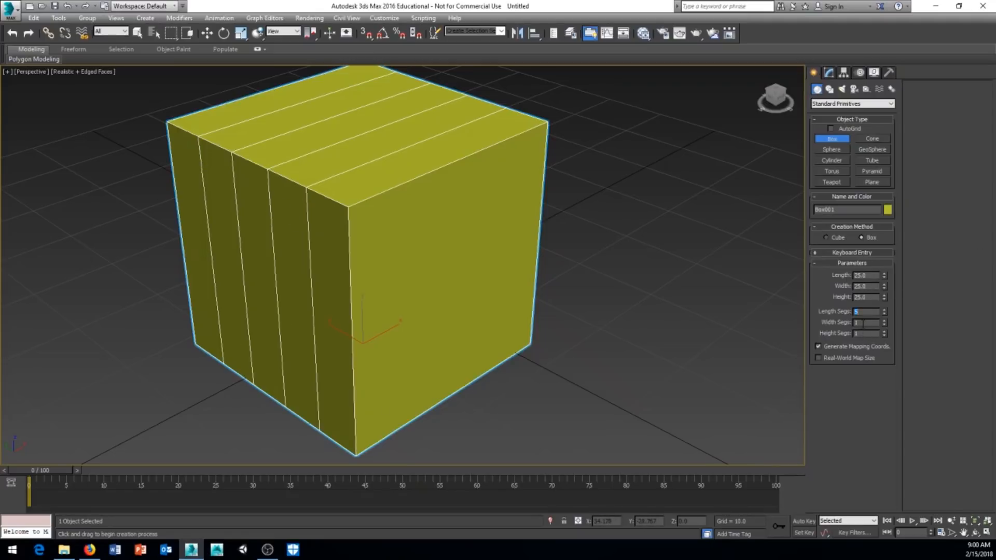
pyautogui.write('5')
pyautogui.press('Return')
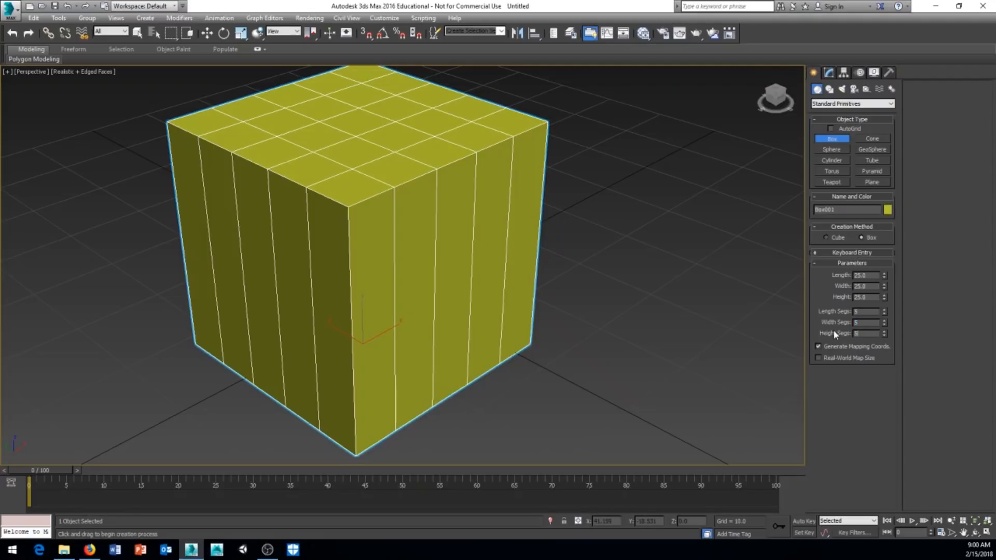
pyautogui.write('5')
pyautogui.press('Return')
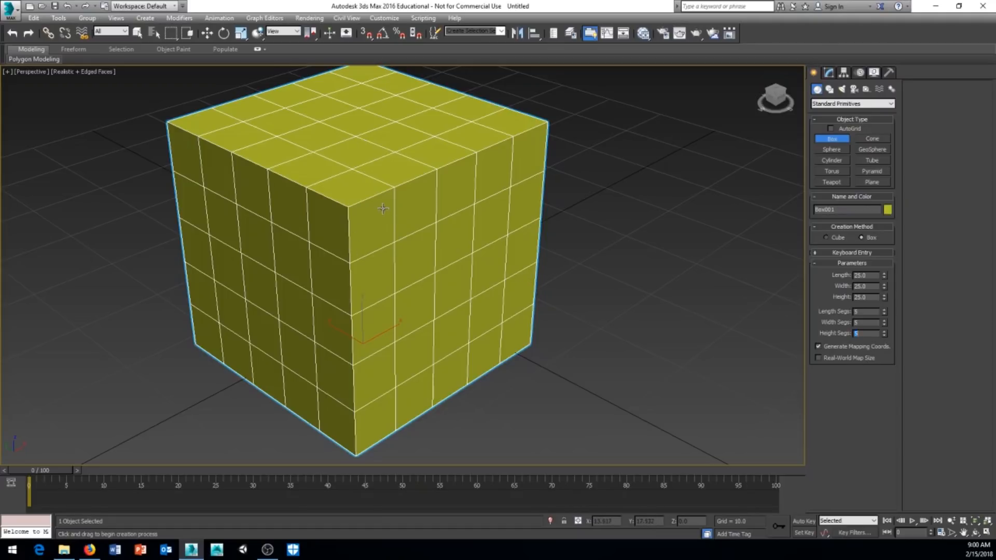
# Reset the box's length, width and height segments to 1 each.
pyautogui.rightClick(884, 313)
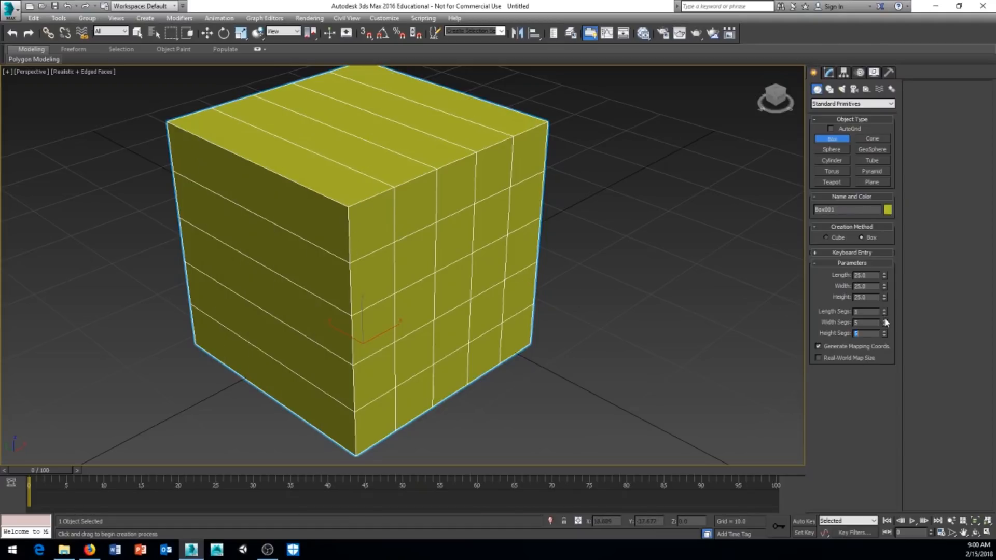
pyautogui.rightClick(884, 324)
pyautogui.rightClick(884, 336)
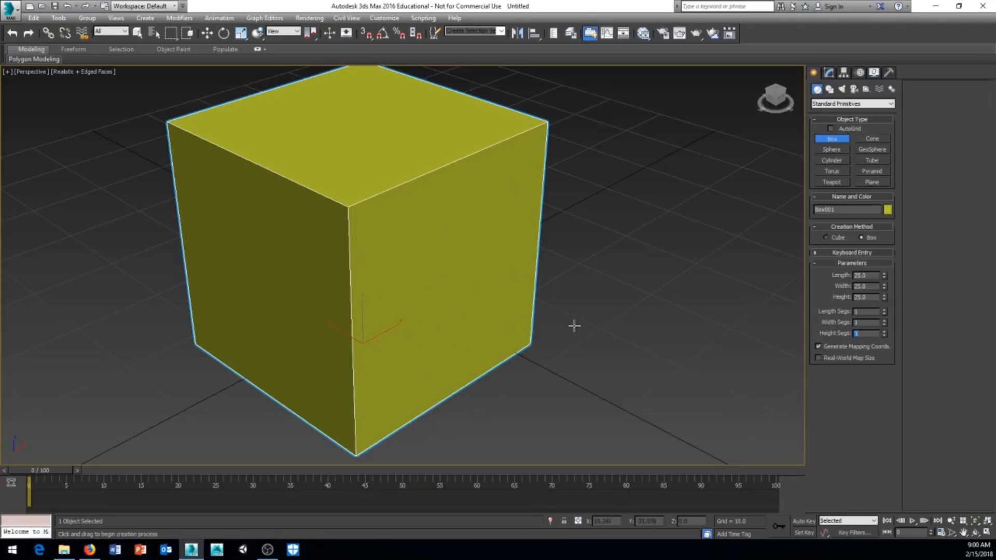
# Move the box along the X axis to about X -0.85, close to the grid centre.
pyautogui.moveTo(558, 322); pyautogui.dragTo(506, 313, button='middle')
pyautogui.scroll(-3, 530, 310)
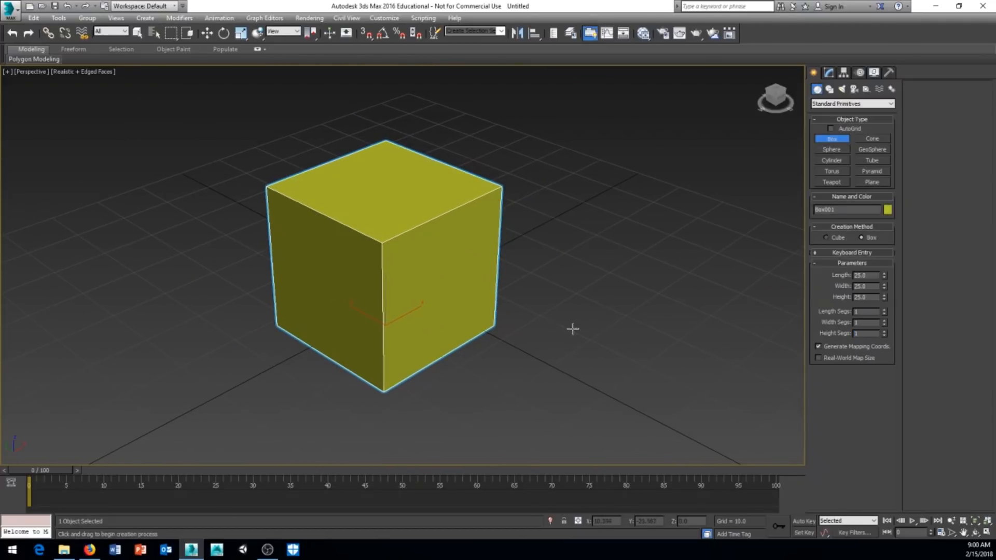
pyautogui.keyDown('alt'); pyautogui.moveTo(618, 316); pyautogui.dragTo(519, 305, button='middle'); pyautogui.keyUp('alt')
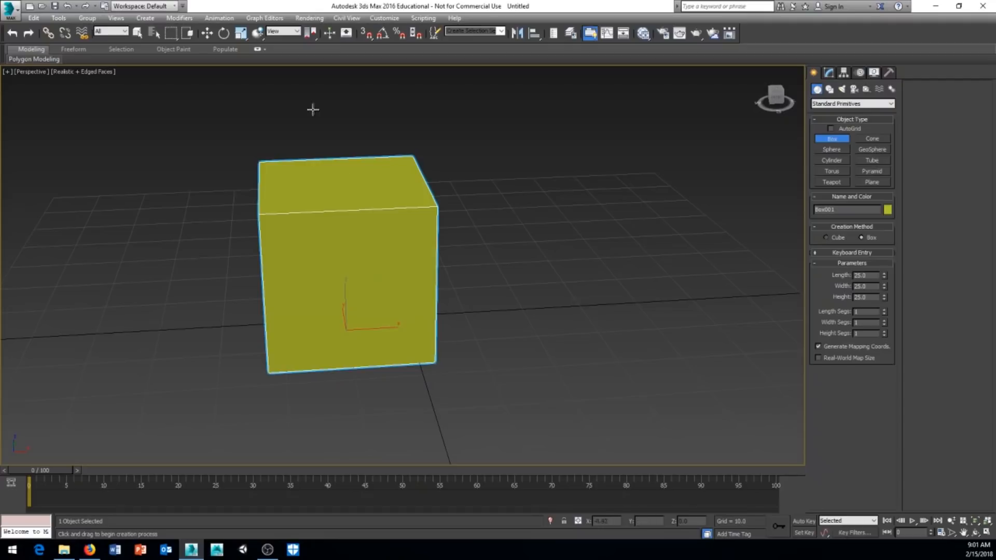
pyautogui.click(208, 34)
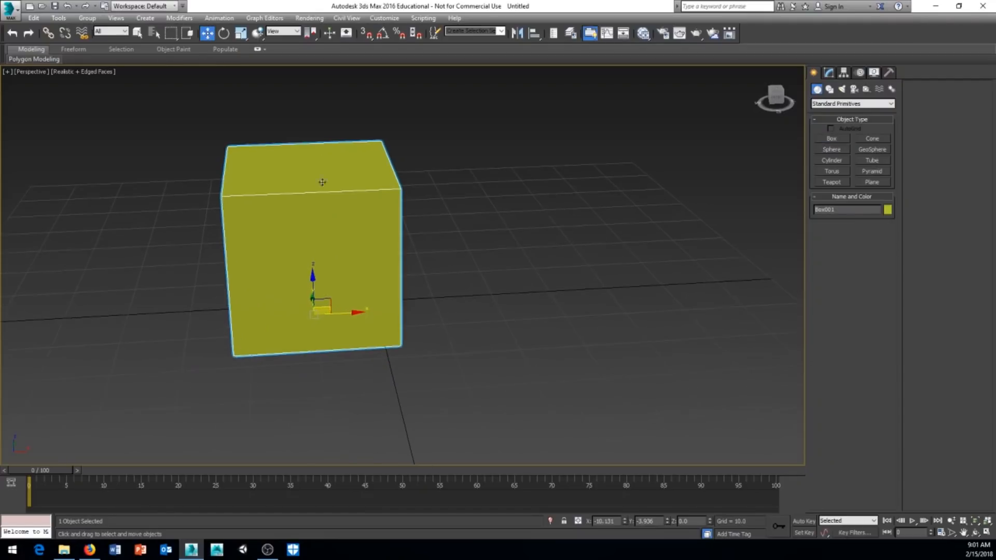
pyautogui.moveTo(350, 311); pyautogui.dragTo(411, 310)
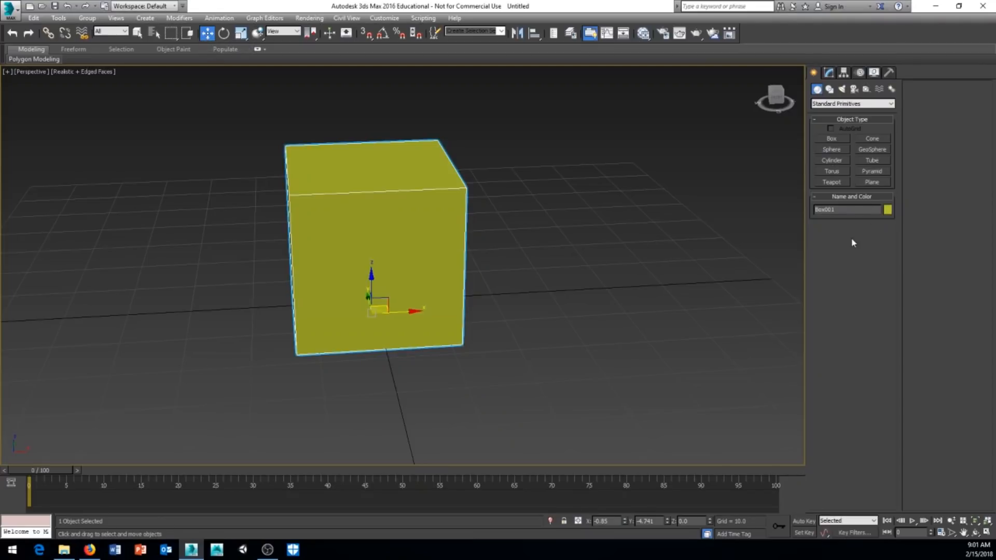
# Deselect and reselect the box, and open its parameters for modification.
pyautogui.click(539, 223)
pyautogui.click(370, 213)
pyautogui.keyDown('alt'); pyautogui.moveTo(511, 184); pyautogui.dragTo(507, 254, button='middle'); pyautogui.keyUp('alt')
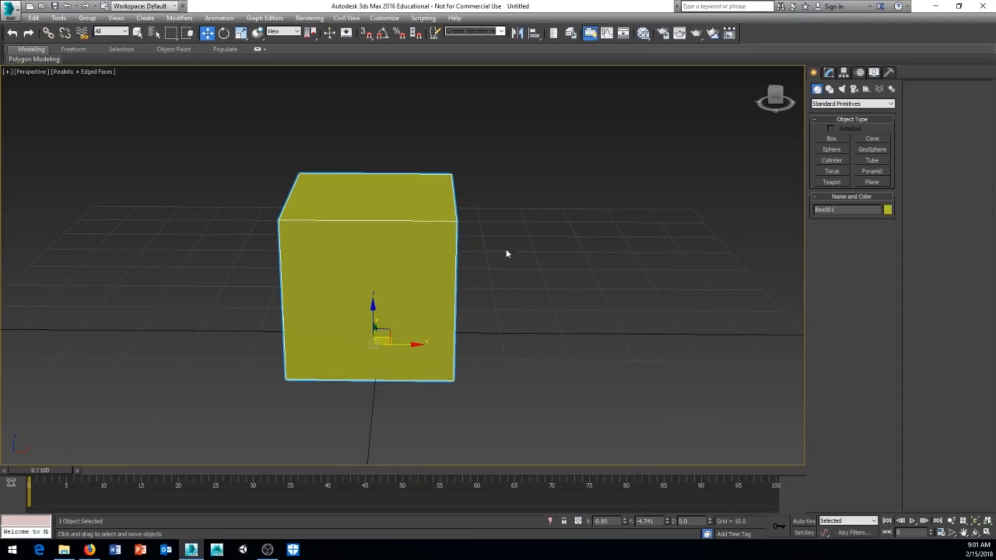
pyautogui.click(831, 75)
pyautogui.moveTo(674, 258); pyautogui.dragTo(675, 244, button='middle')
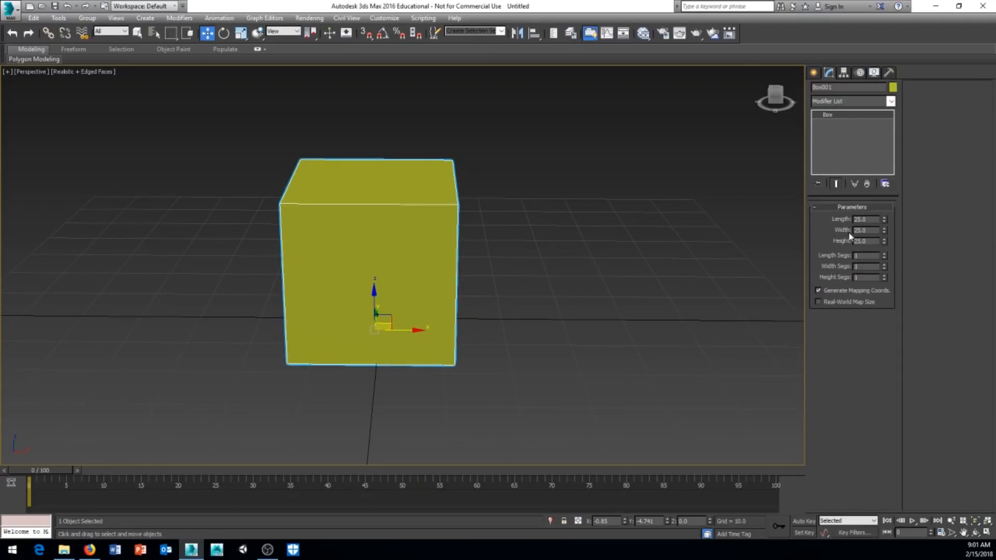
# Move the box along X and Y to about X 0.45, Y 0.39 so it sits on the origin.
pyautogui.moveTo(662, 273); pyautogui.dragTo(632, 271, button='middle')
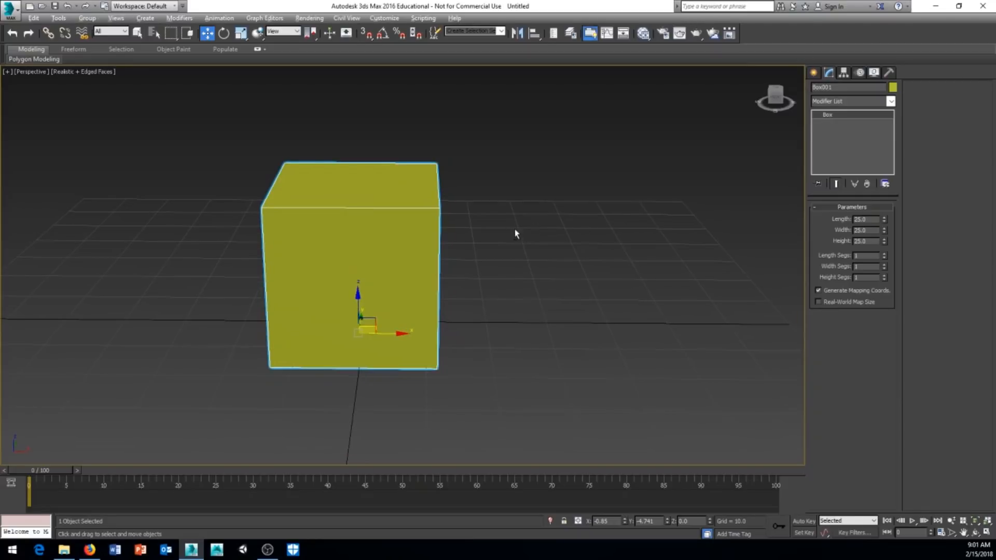
pyautogui.moveTo(383, 323)
pyautogui.mouseDown()
pyautogui.moveTo(402, 319)
pyautogui.moveTo(391, 319)
pyautogui.mouseUp()
pyautogui.keyDown('alt'); pyautogui.moveTo(454, 312); pyautogui.dragTo(401, 314, button='middle'); pyautogui.keyUp('alt')
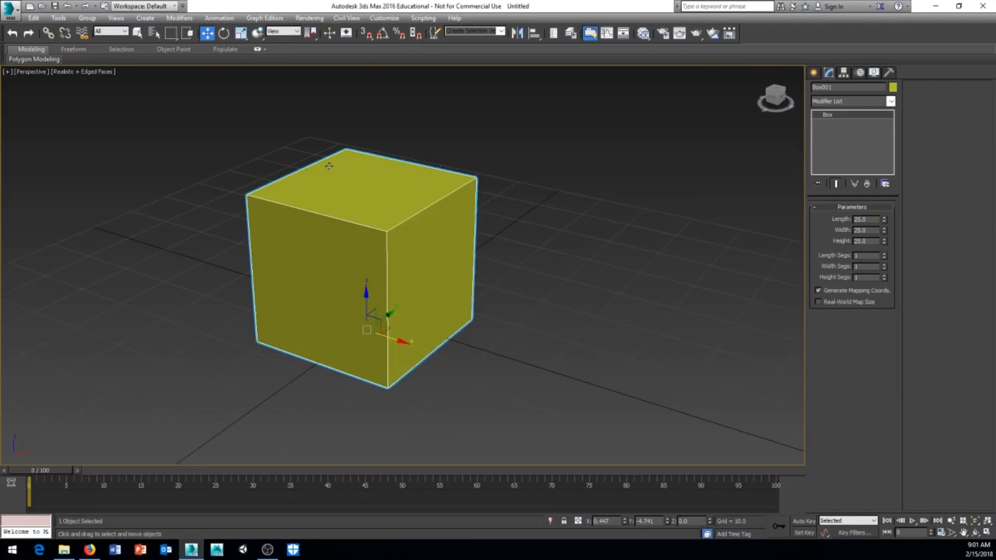
pyautogui.moveTo(517, 292); pyautogui.dragTo(510, 252, button='middle')
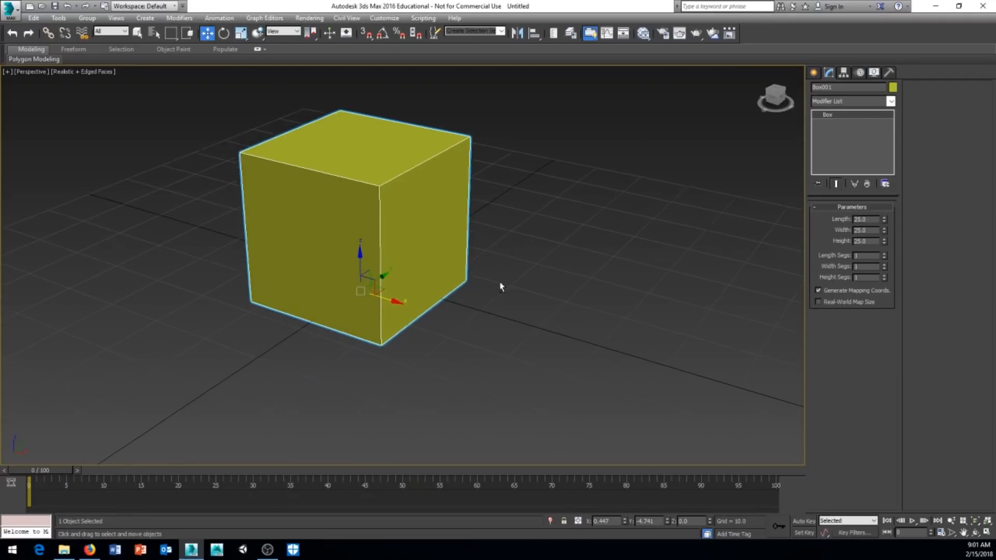
pyautogui.keyDown('alt'); pyautogui.moveTo(501, 287); pyautogui.dragTo(445, 293, button='middle'); pyautogui.keyUp('alt')
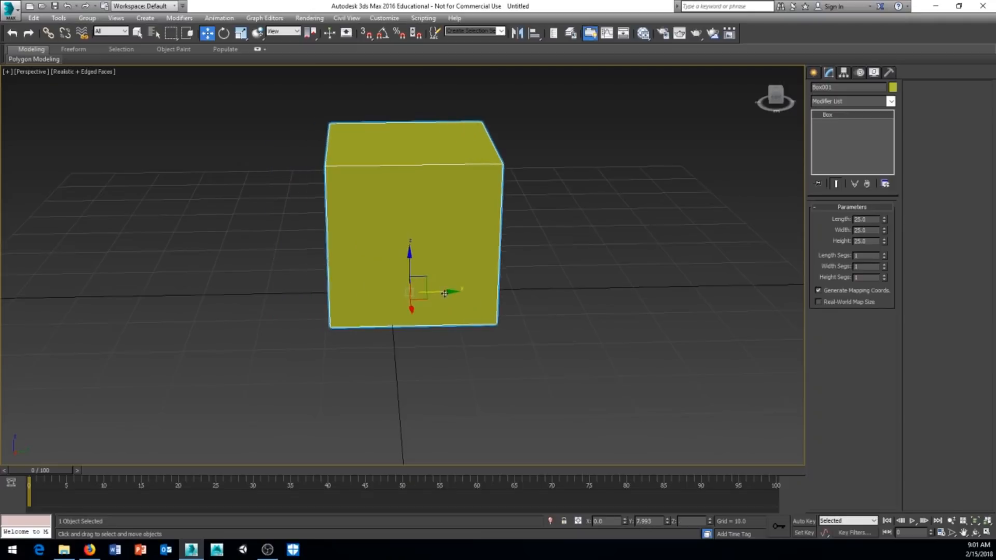
pyautogui.moveTo(445, 293); pyautogui.dragTo(426, 293)
pyautogui.keyDown('alt'); pyautogui.moveTo(426, 293); pyautogui.dragTo(539, 313, button='middle'); pyautogui.keyUp('alt')
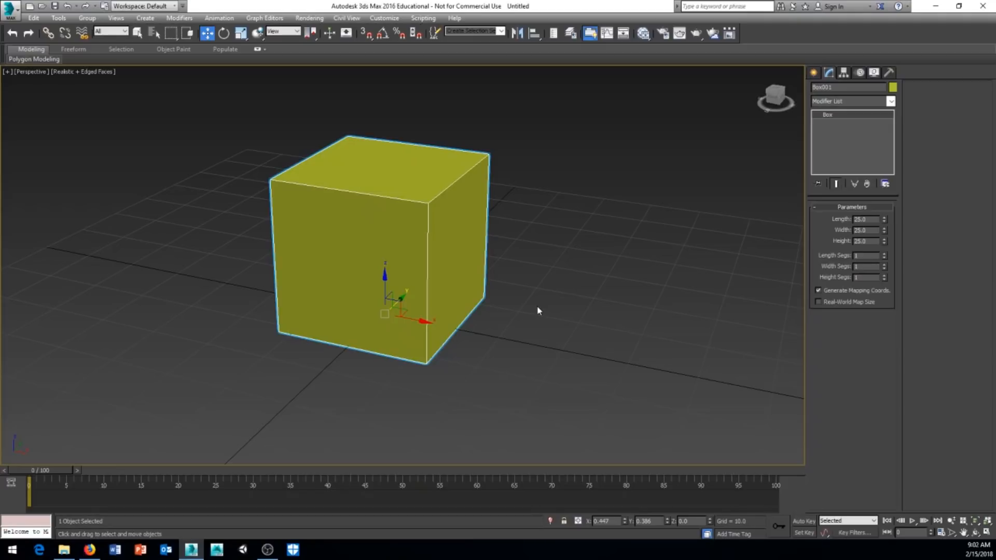
# Clone the box along the X axis to about X 37.07, using the Copy object type.
pyautogui.keyDown('alt'); pyautogui.moveTo(528, 309); pyautogui.dragTo(534, 321, button='middle'); pyautogui.keyUp('alt')
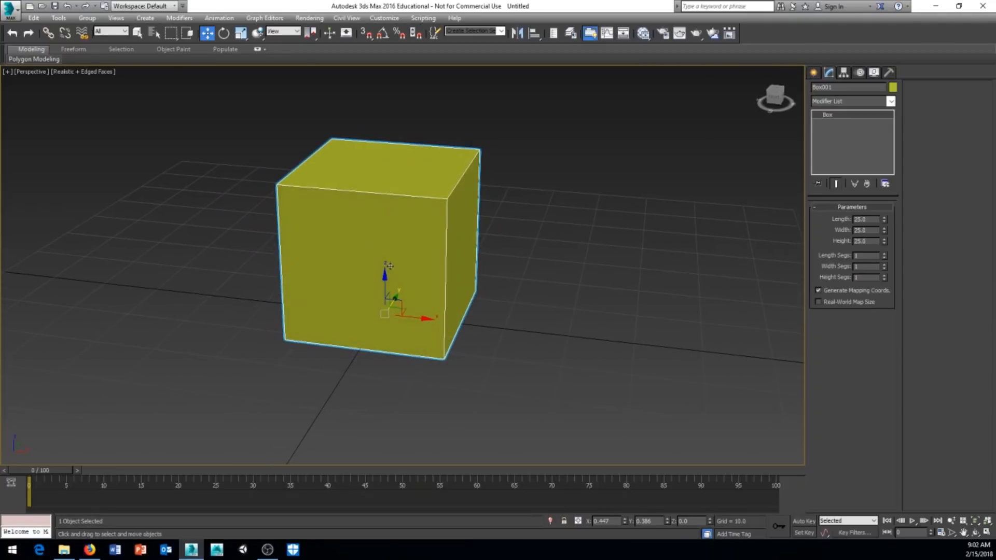
pyautogui.keyDown('alt'); pyautogui.moveTo(389, 265); pyautogui.dragTo(384, 306, button='middle'); pyautogui.keyUp('alt')
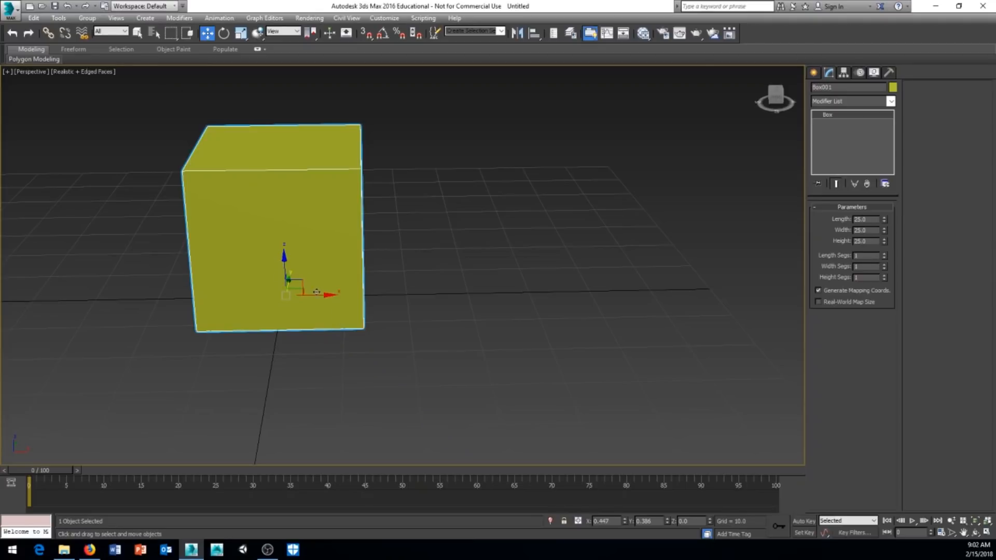
pyautogui.keyDown('shift'); pyautogui.moveTo(317, 295); pyautogui.dragTo(541, 299); pyautogui.keyUp('shift')
pyautogui.moveTo(499, 223)
pyautogui.mouseDown()
pyautogui.moveTo(313, 223)
pyautogui.moveTo(391, 243)
pyautogui.moveTo(393, 167)
pyautogui.mouseUp()
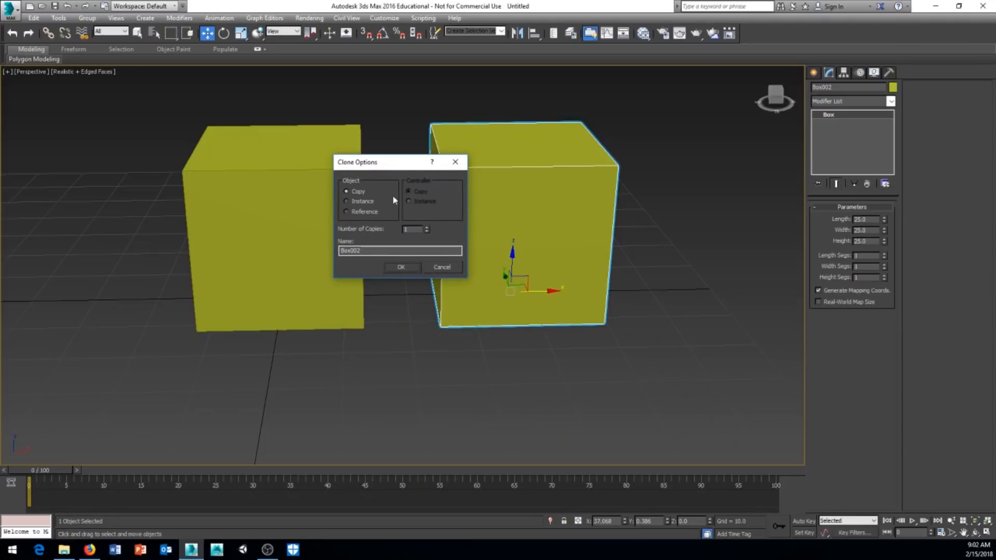
pyautogui.click(358, 192)
pyautogui.moveTo(387, 165); pyautogui.dragTo(388, 108)
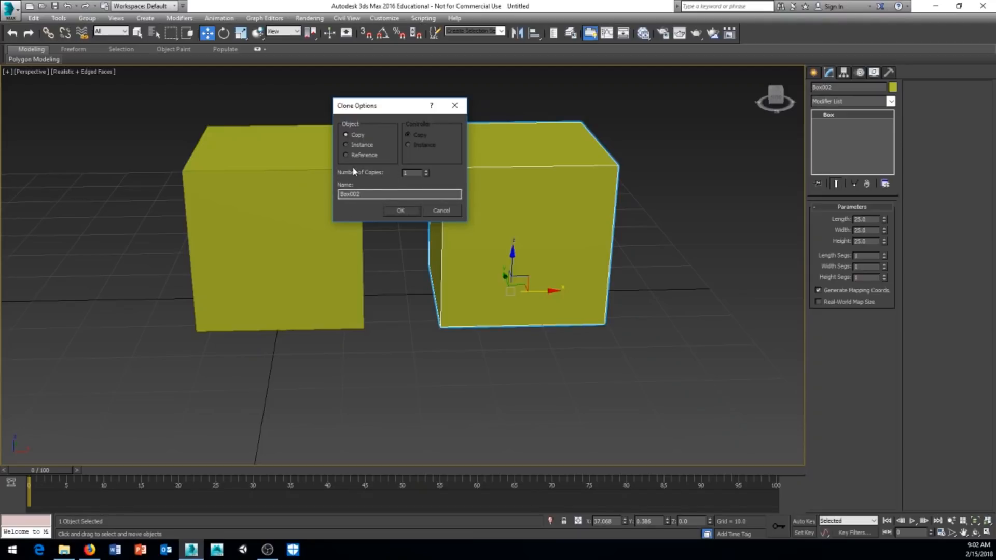
# Set the number of copies to 4, name them "box copy", and create the clones.
pyautogui.click(427, 174)
pyautogui.click(426, 172)
pyautogui.moveTo(370, 197); pyautogui.dragTo(328, 185)
pyautogui.write('box copy')
pyautogui.click(401, 210)
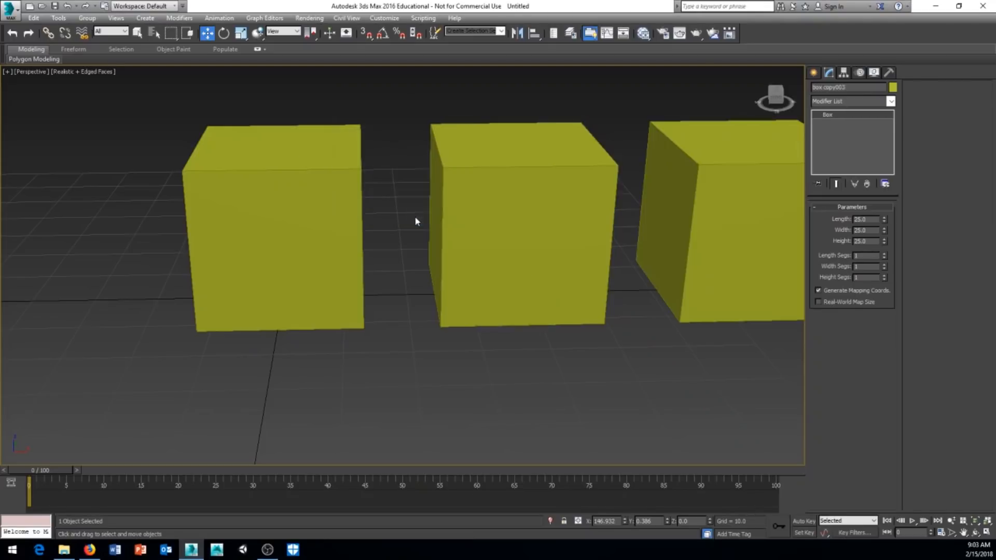
# Examine the row of cloned boxes by selecting each copy in turn and checking its name.
pyautogui.scroll(-5, 311, 266)
pyautogui.moveTo(306, 258); pyautogui.dragTo(266, 252, button='middle')
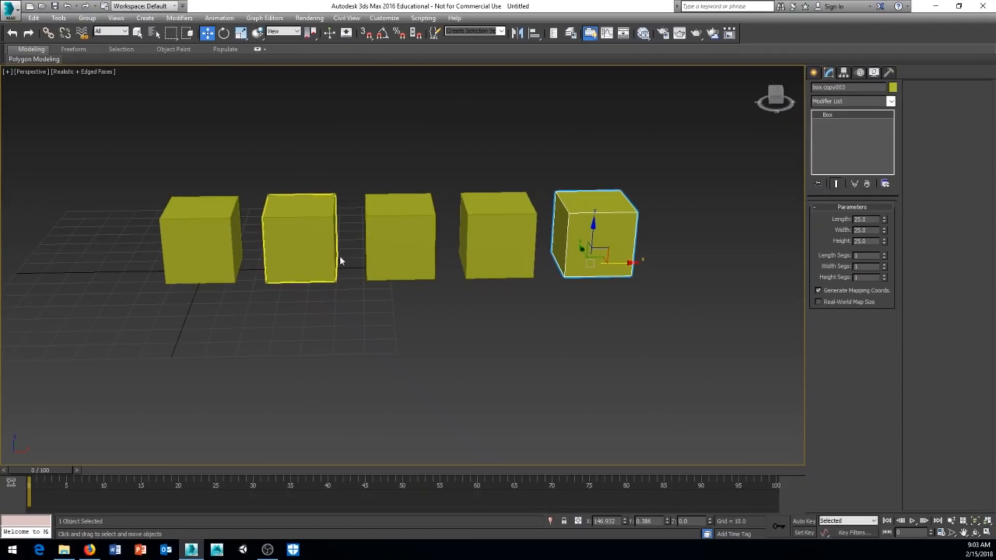
pyautogui.click(216, 153)
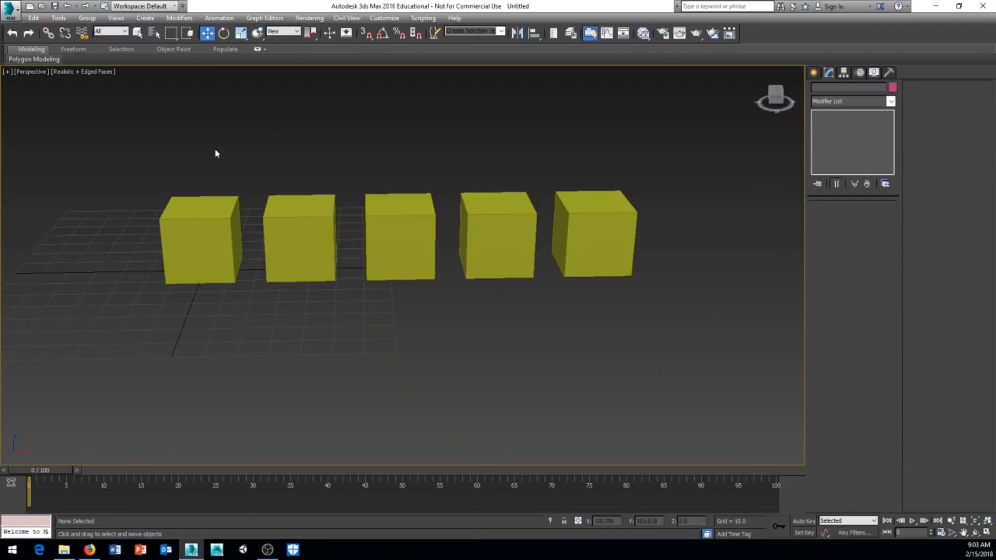
pyautogui.click(301, 214)
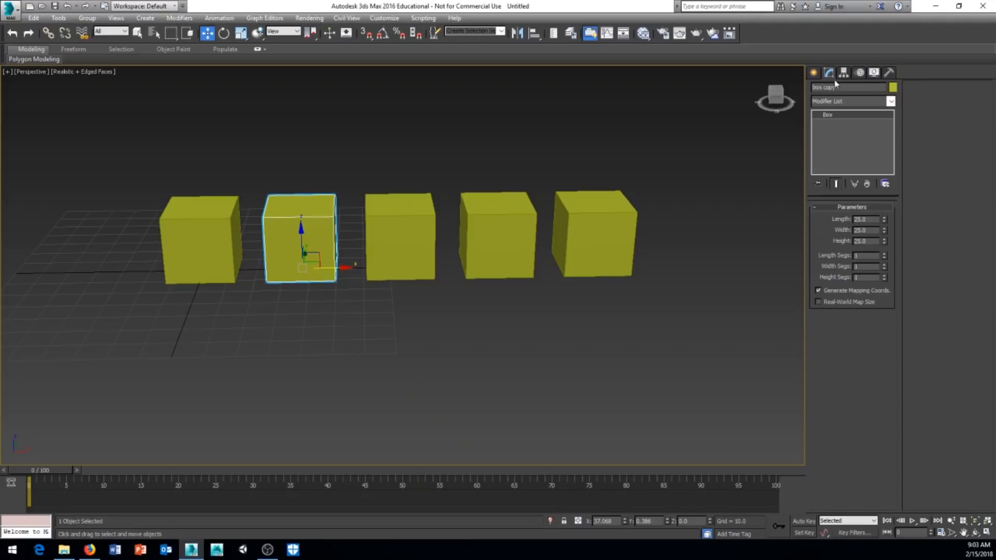
pyautogui.click(813, 87)
pyautogui.click(426, 199)
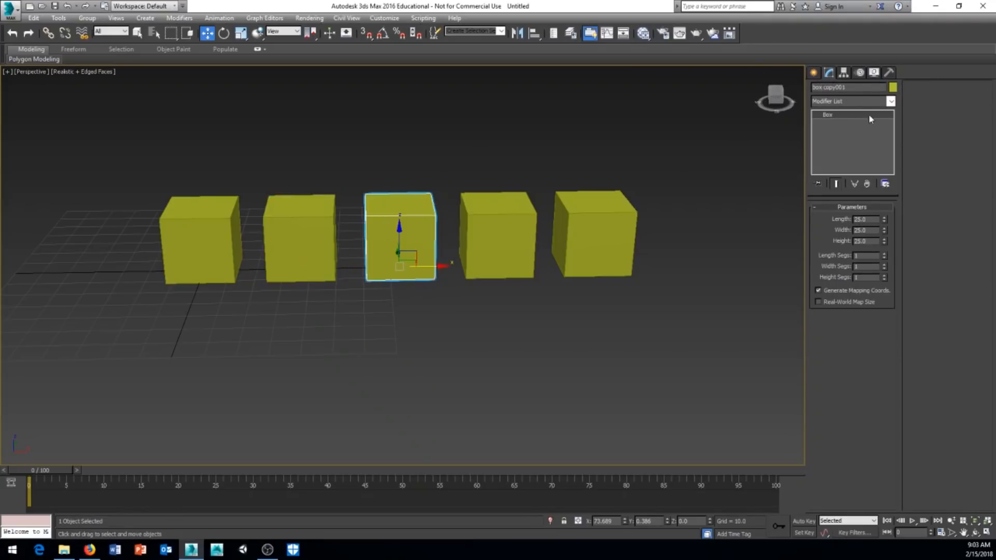
pyautogui.click(521, 232)
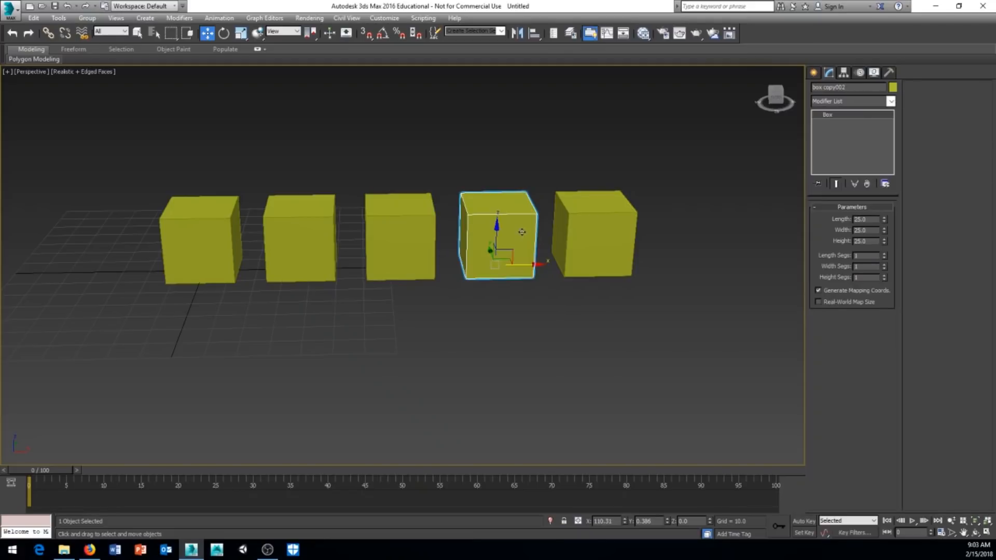
pyautogui.click(573, 228)
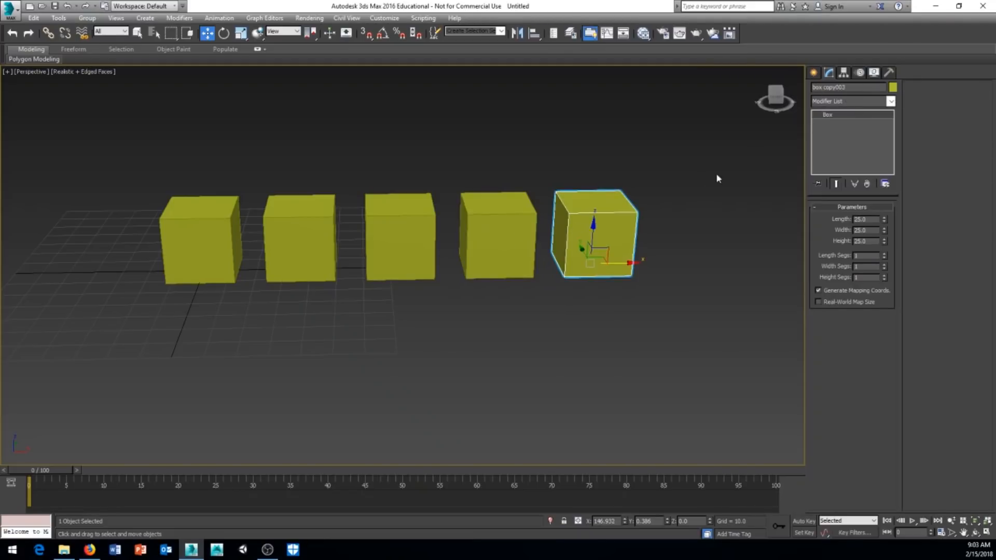
# Delete the four copied boxes and select the original box.
pyautogui.moveTo(635, 231); pyautogui.dragTo(302, 333)
pyautogui.press('Delete')
pyautogui.scroll(3, 371, 295)
pyautogui.click(275, 242)
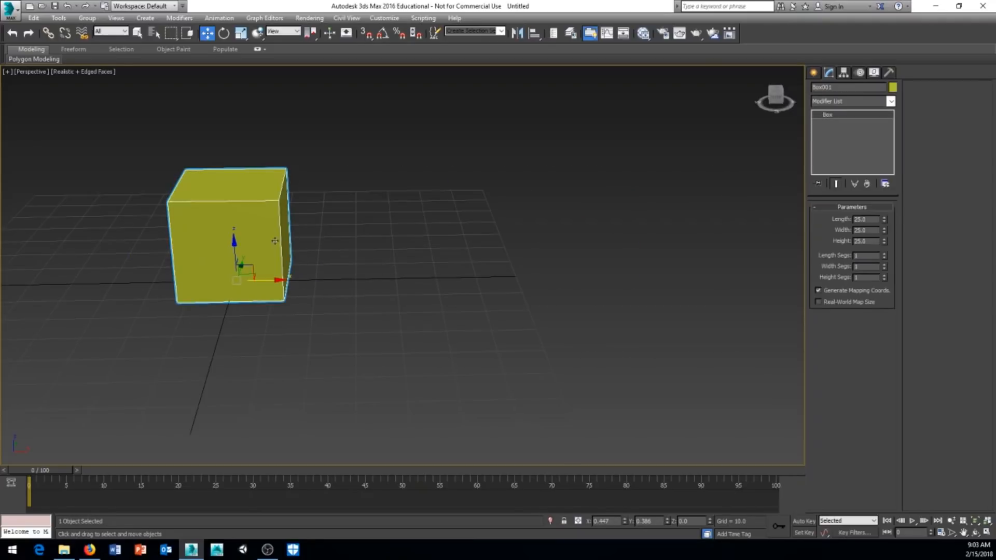
pyautogui.keyDown('shift'); pyautogui.moveTo(269, 280); pyautogui.dragTo(427, 279); pyautogui.keyUp('shift')
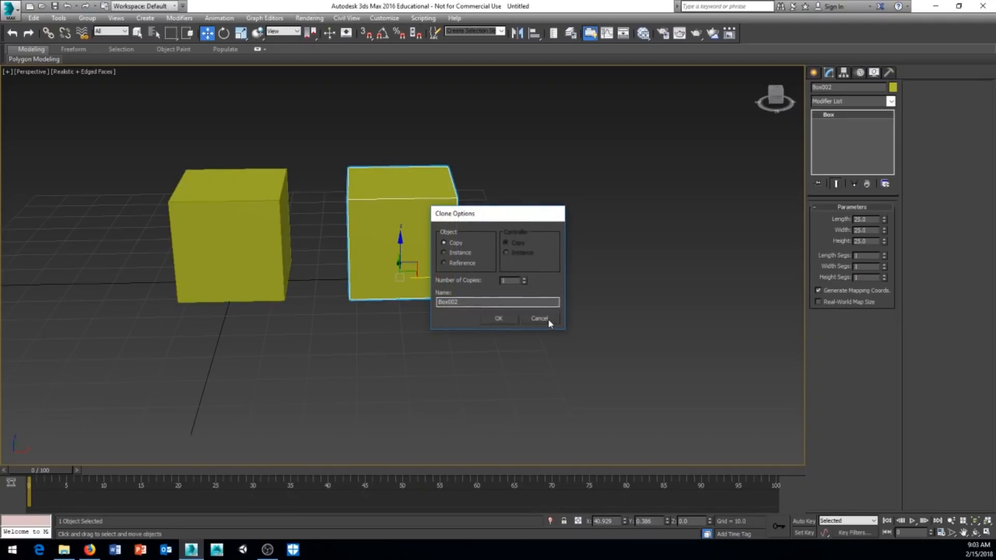
pyautogui.click(544, 319)
pyautogui.keyDown('alt'); pyautogui.moveTo(218, 230); pyautogui.dragTo(274, 249, button='middle'); pyautogui.keyUp('alt')
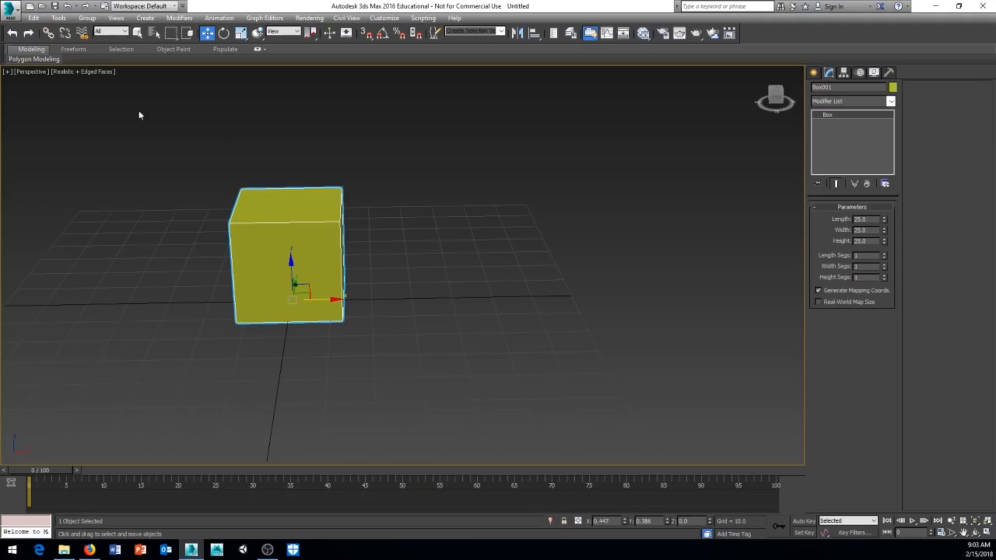
# Clone the box in place as a Copy and move the clone along X to about X 28.56.
pyautogui.click(34, 19)
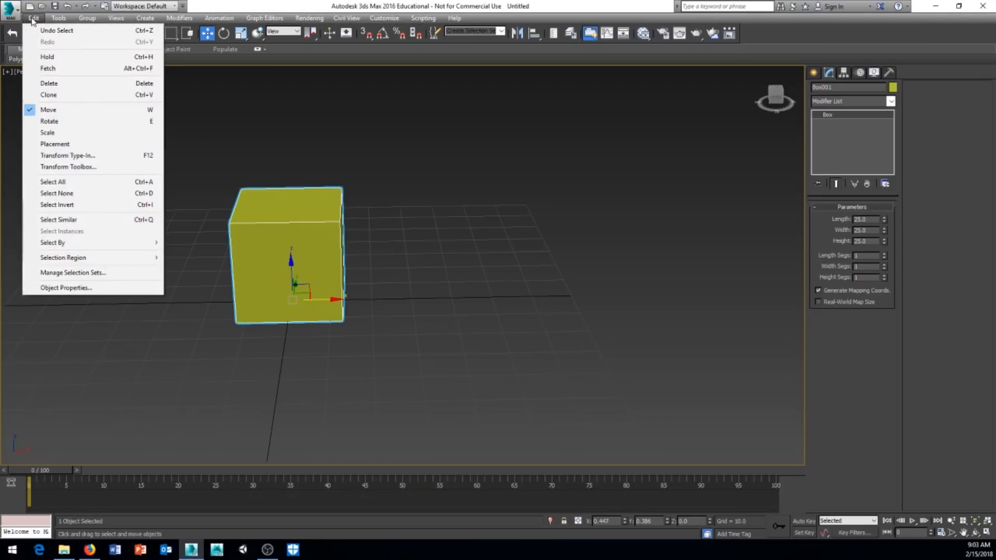
pyautogui.click(48, 95)
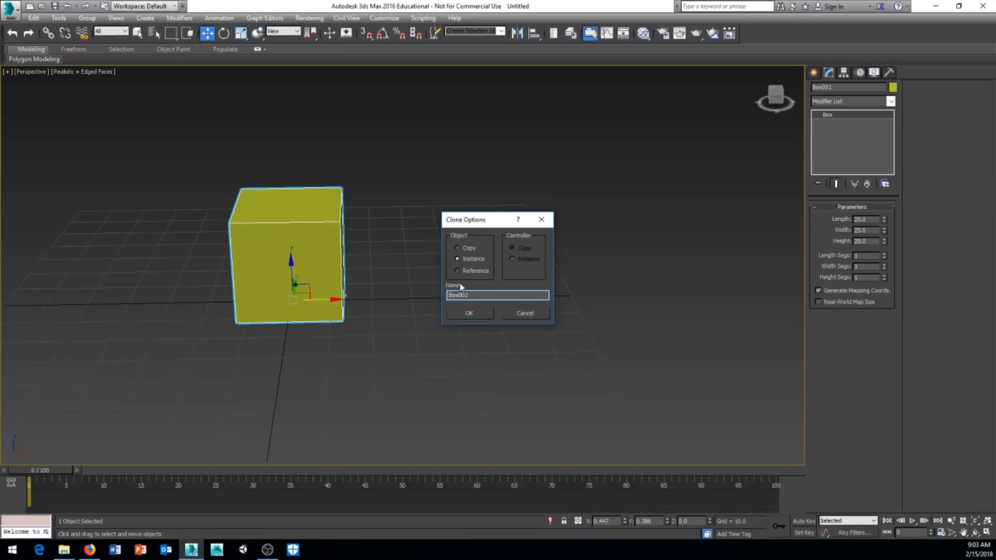
pyautogui.click(458, 248)
pyautogui.moveTo(469, 219); pyautogui.dragTo(505, 169)
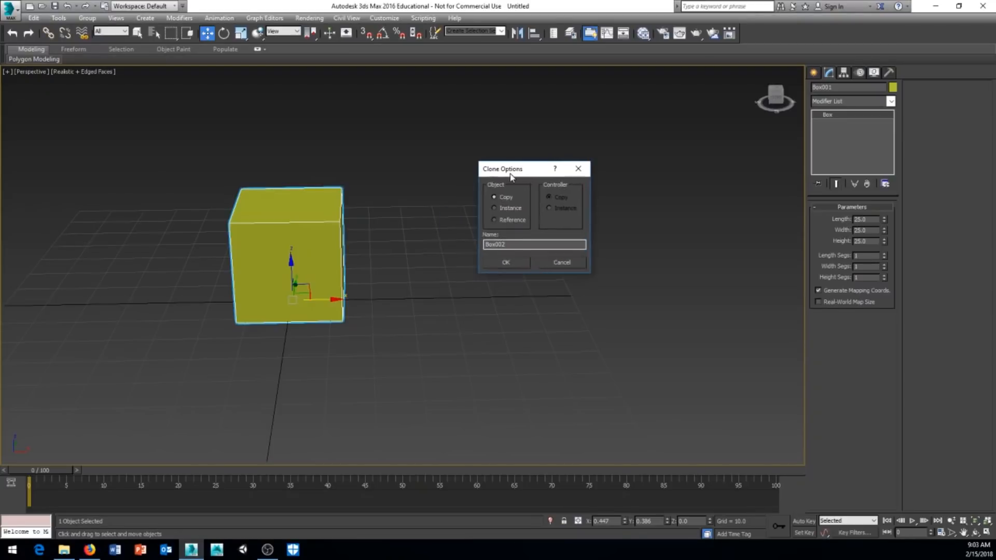
pyautogui.click(501, 262)
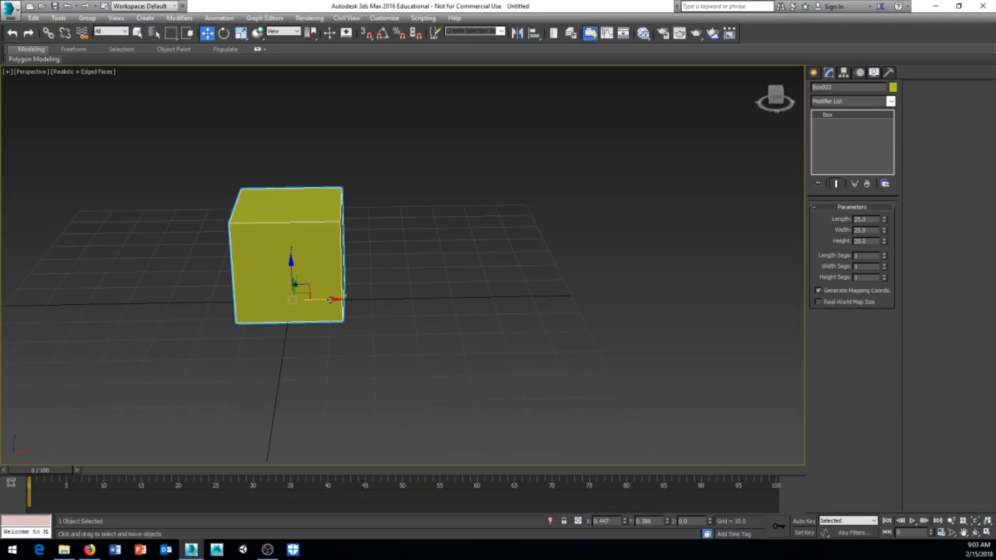
pyautogui.moveTo(330, 300)
pyautogui.mouseDown()
pyautogui.moveTo(472, 300)
pyautogui.moveTo(442, 300)
pyautogui.mouseUp()
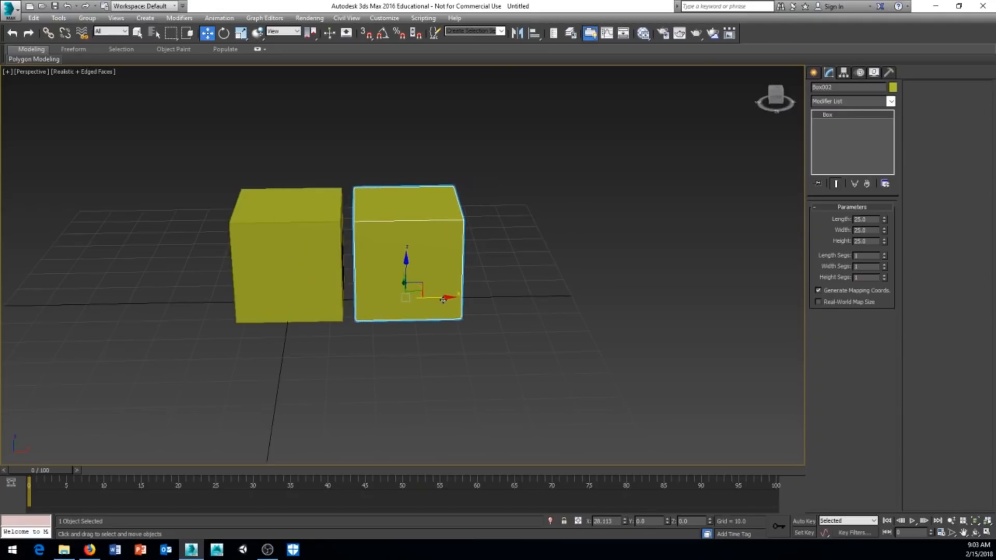
# Clone the second box as a Copy and move the new clone along X to about X 61.11.
pyautogui.click(497, 301)
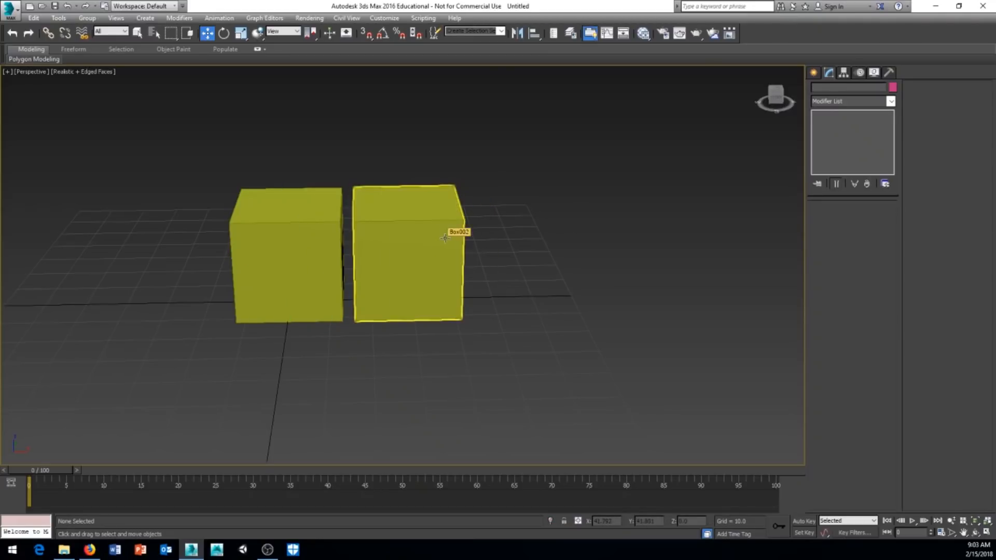
pyautogui.click(452, 232)
pyautogui.click(33, 18)
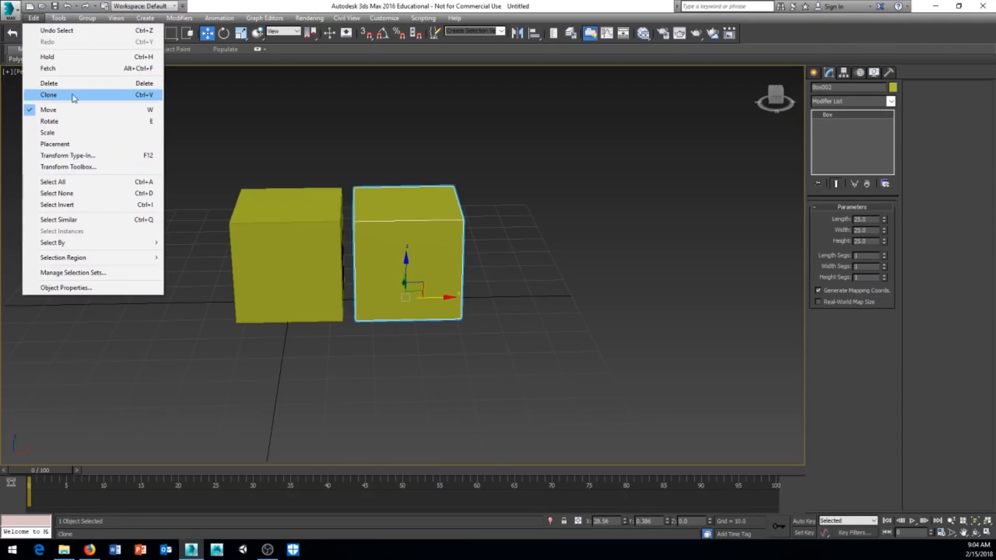
pyautogui.click(513, 169)
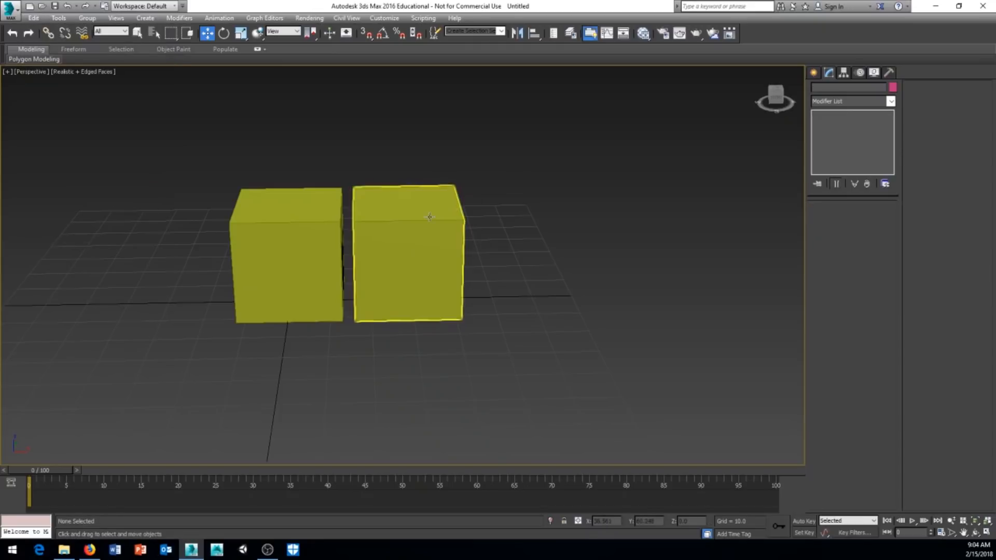
pyautogui.click(430, 217)
pyautogui.hotkey('ctrl', 'v')
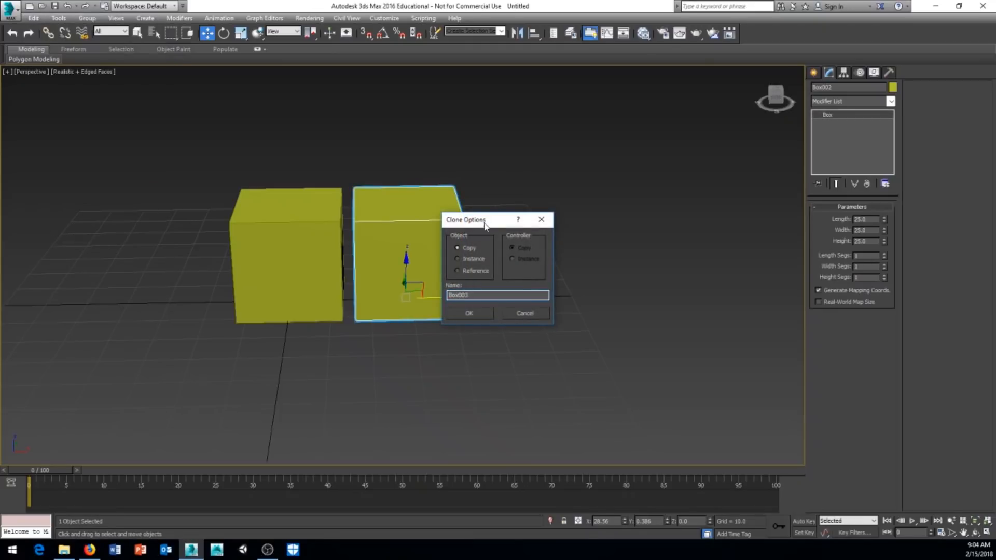
pyautogui.moveTo(572, 136); pyautogui.dragTo(574, 124)
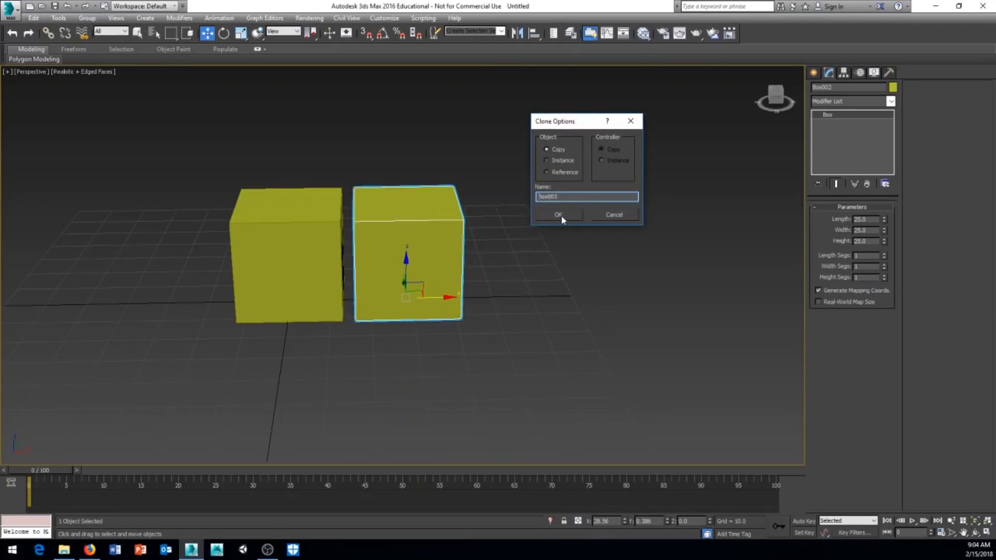
pyautogui.click(562, 219)
pyautogui.moveTo(427, 287)
pyautogui.mouseDown()
pyautogui.moveTo(569, 287)
pyautogui.moveTo(566, 333)
pyautogui.mouseUp()
pyautogui.moveTo(616, 264); pyautogui.dragTo(595, 262, button='middle')
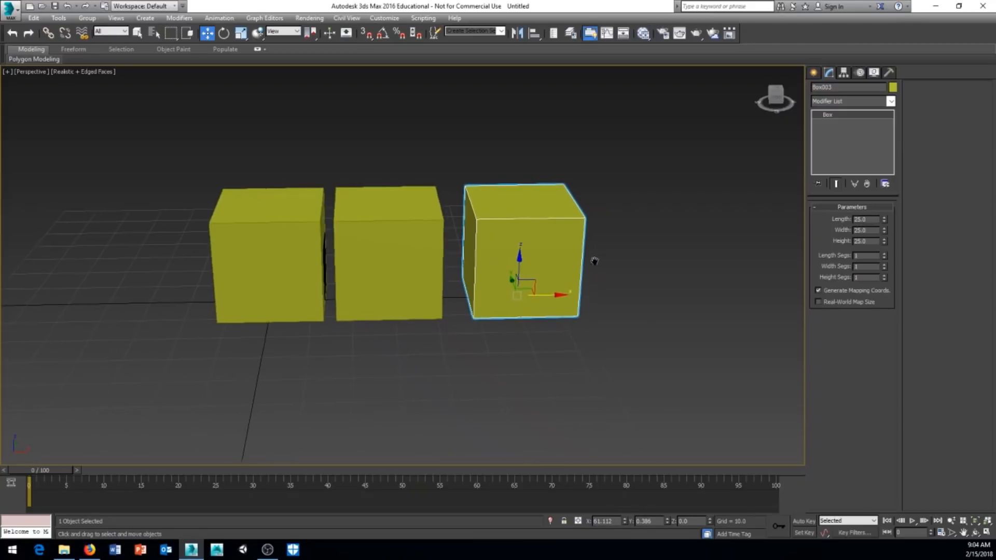
# Flatten the middle box along the Z axis with non-uniform scaling.
pyautogui.click(365, 247)
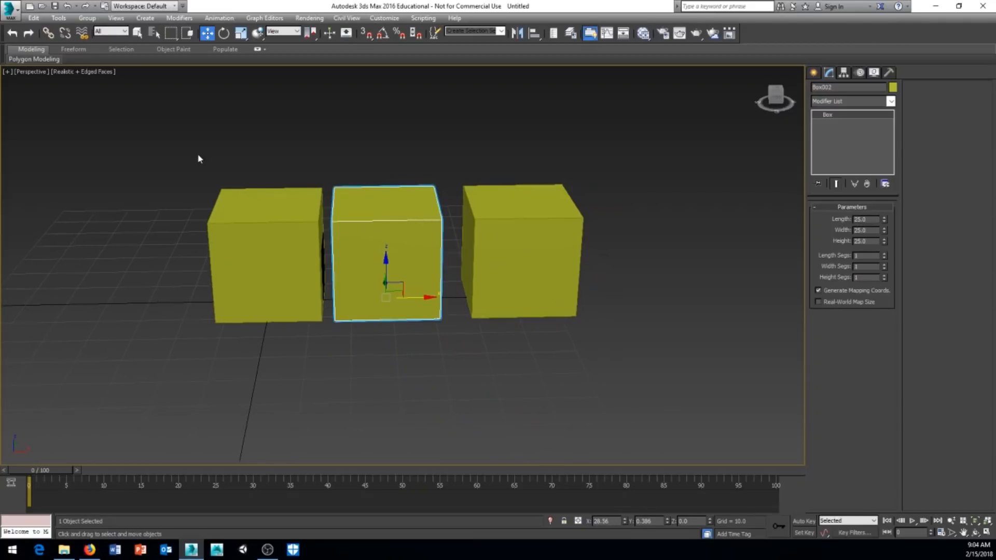
pyautogui.click(245, 40)
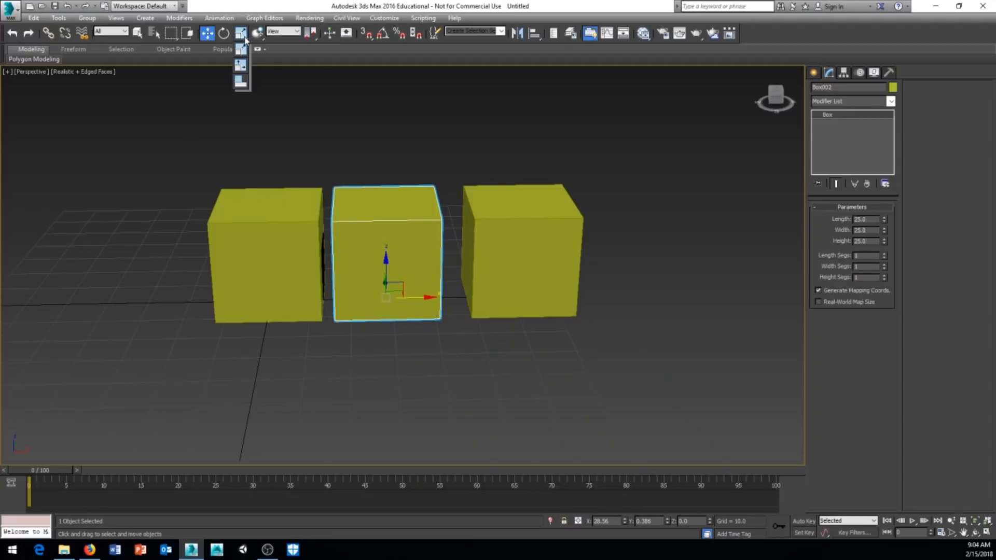
pyautogui.click(240, 64)
pyautogui.moveTo(387, 256); pyautogui.dragTo(386, 290)
# Scale the third box along the X axis to about 43.3 percent.
pyautogui.click(510, 259)
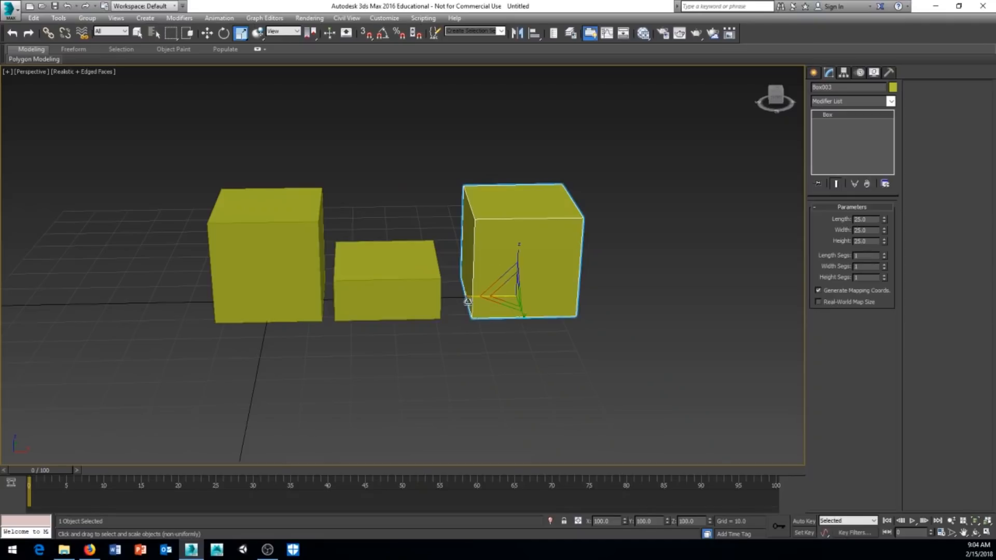
pyautogui.moveTo(468, 301); pyautogui.dragTo(497, 300)
pyautogui.moveTo(411, 284)
pyautogui.mouseDown(button='middle')
pyautogui.moveTo(388, 271)
pyautogui.moveTo(407, 263)
pyautogui.moveTo(389, 271)
pyautogui.moveTo(399, 290)
pyautogui.mouseUp(button='middle')
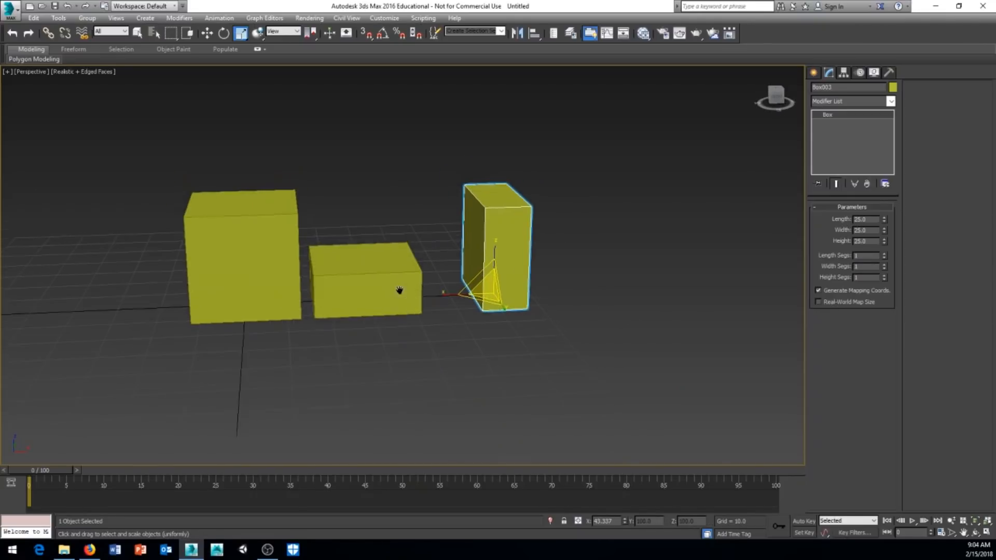
# Select the two scaled boxes together and delete them, keeping the original cube.
pyautogui.rightClick(470, 364)
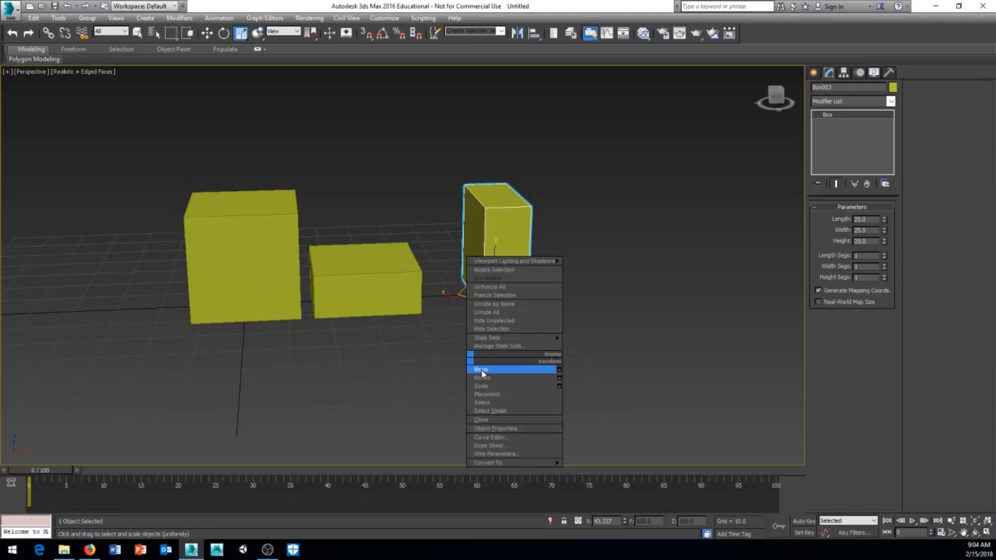
pyautogui.click(481, 369)
pyautogui.moveTo(337, 338); pyautogui.dragTo(336, 337)
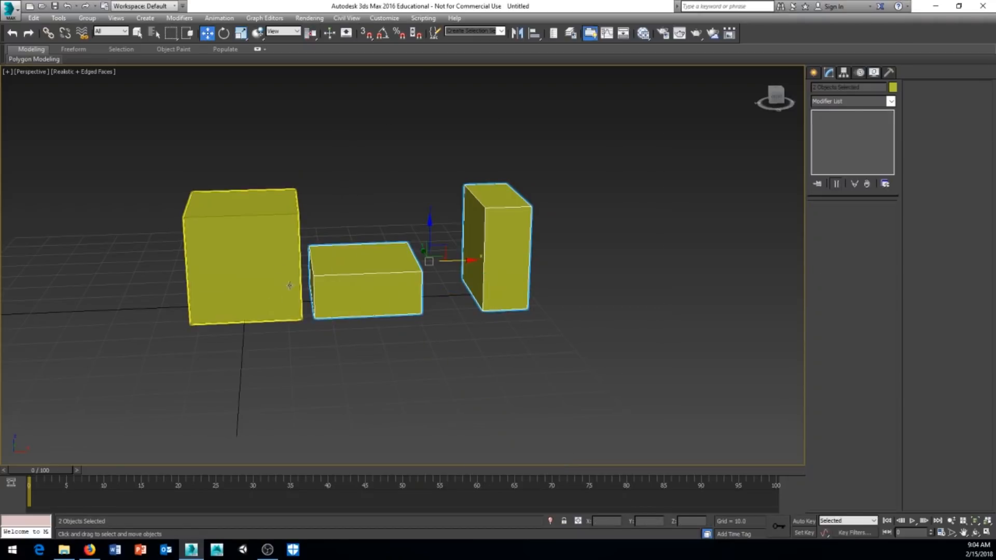
pyautogui.press('Delete')
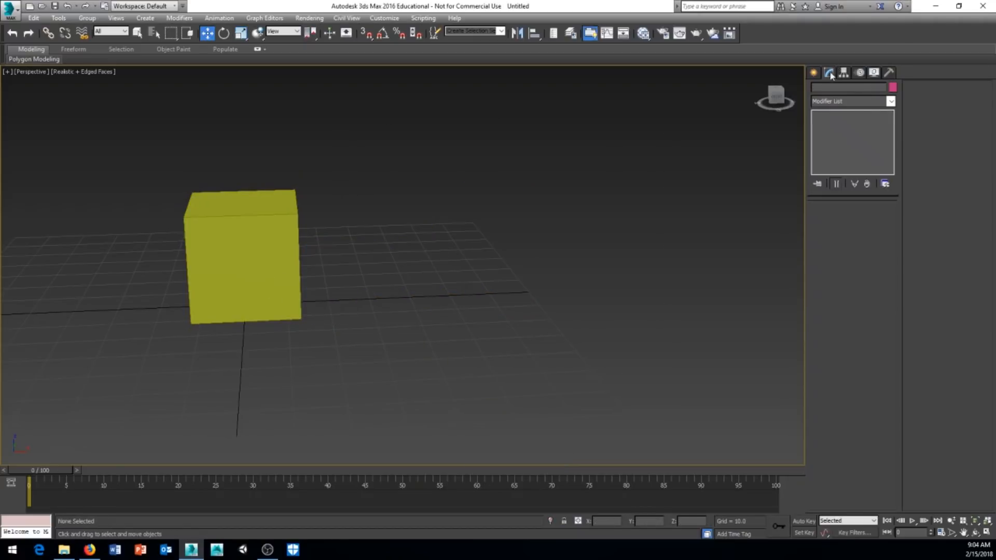
# Create a standard primitive sphere with a radius of about 19.66 beside the cube.
pyautogui.click(813, 72)
pyautogui.click(833, 150)
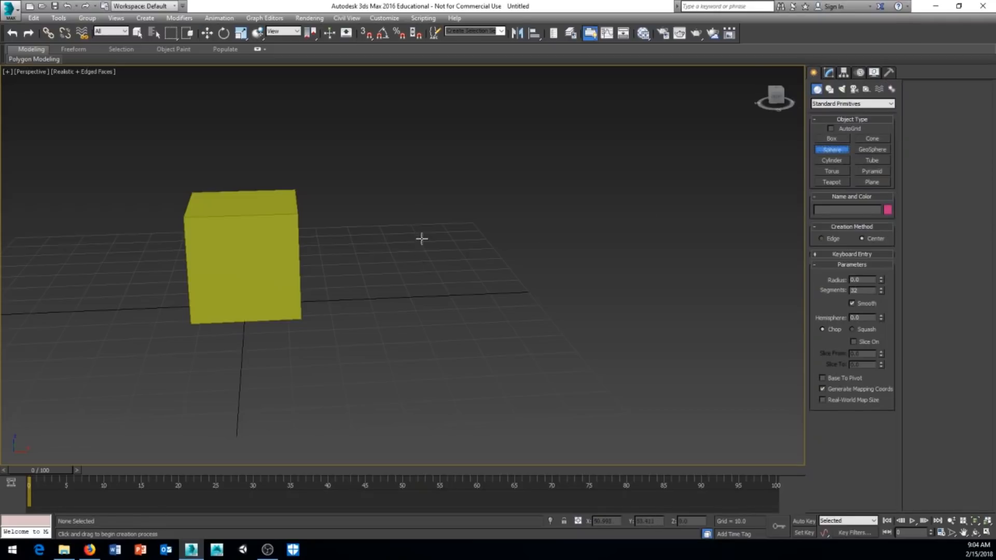
pyautogui.moveTo(422, 239); pyautogui.dragTo(433, 222)
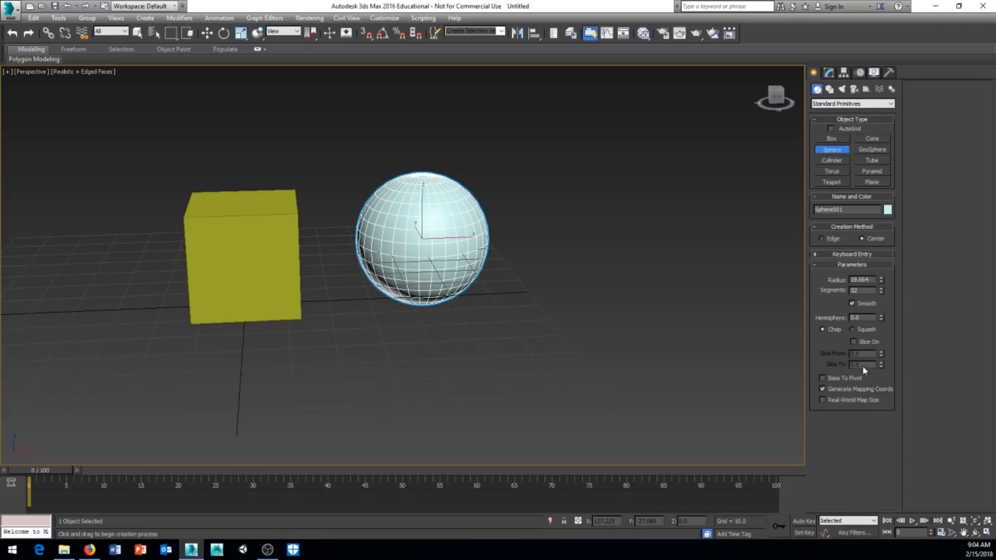
# Create a standard primitive cylinder with a radius of about 16.7 and a height of about 48.6 beside the sphere.
pyautogui.moveTo(711, 285); pyautogui.dragTo(665, 288, button='middle')
pyautogui.click(832, 161)
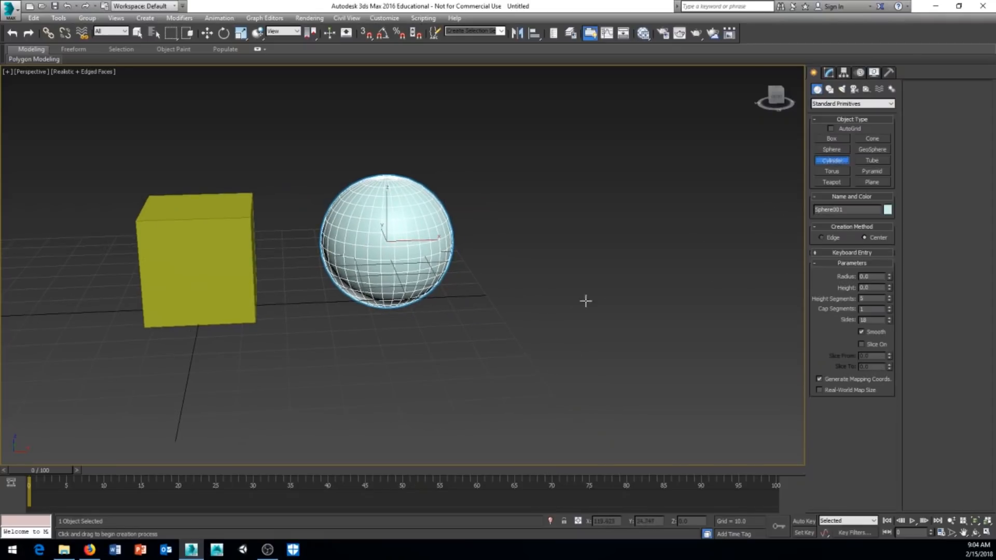
pyautogui.moveTo(533, 295); pyautogui.dragTo(573, 313)
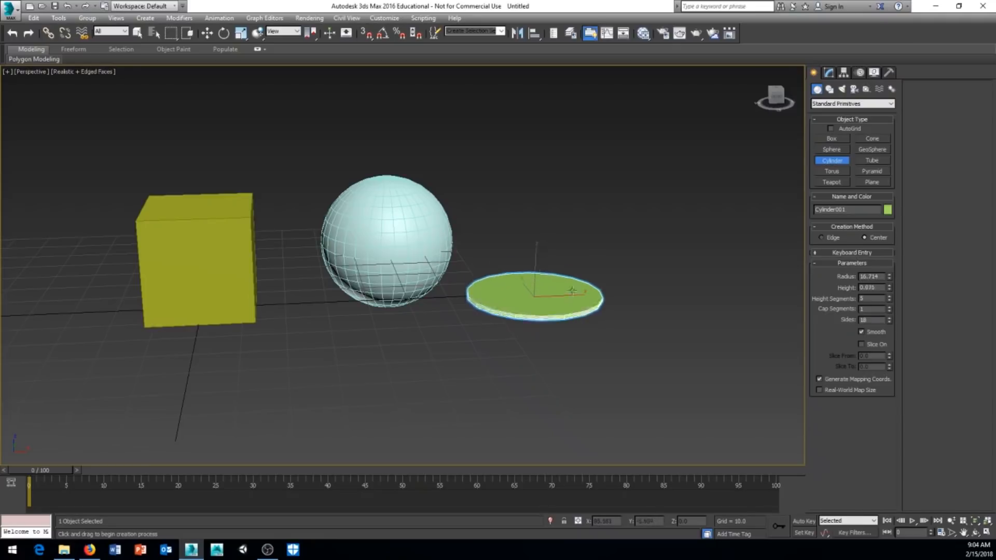
pyautogui.click(538, 110)
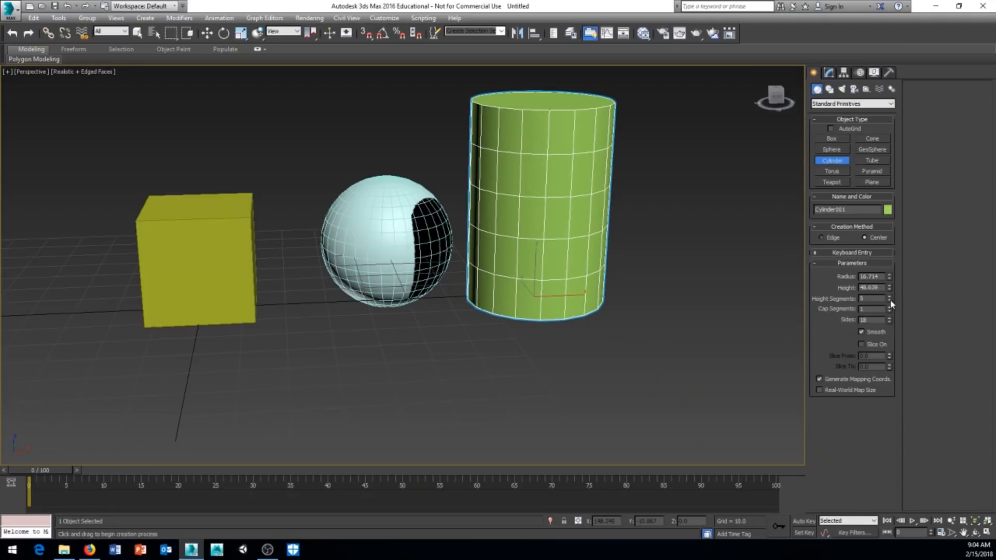
# Reduce the cylinder's height segments to 1 and set its sides to 24.
pyautogui.moveTo(890, 301); pyautogui.dragTo(850, 308)
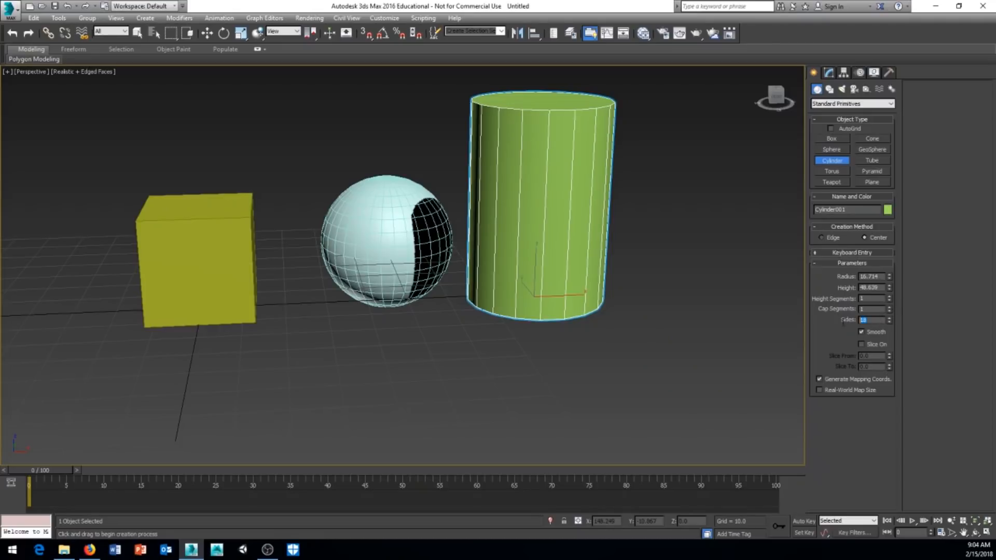
pyautogui.write('24')
pyautogui.press('Return')
pyautogui.keyDown('alt'); pyautogui.moveTo(582, 289); pyautogui.dragTo(572, 246, button='middle'); pyautogui.keyUp('alt')
pyautogui.scroll(-3, 636, 311)
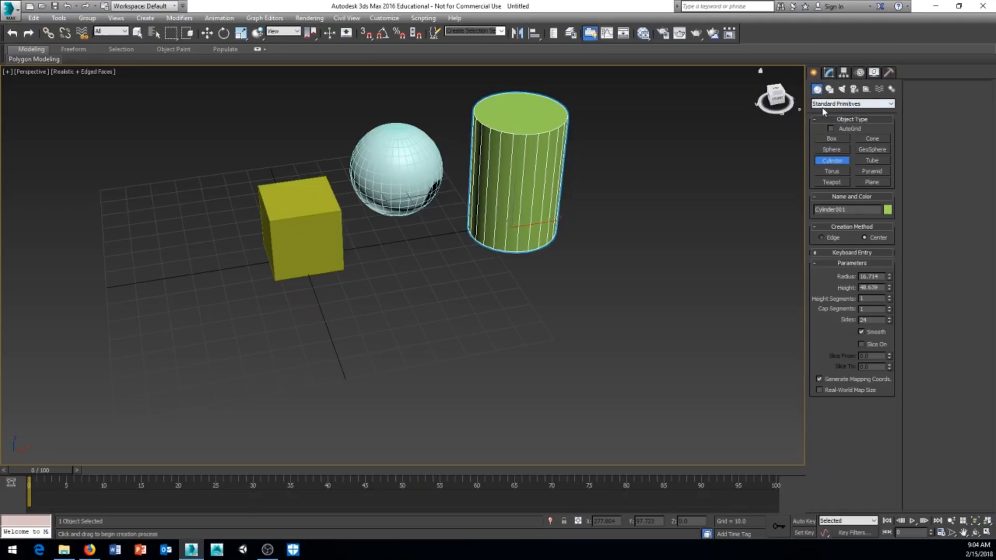
# Create an OilTank from the extended primitives in front of the cube, with a radius of about 12.8 and a height of about 57.
pyautogui.click(890, 106)
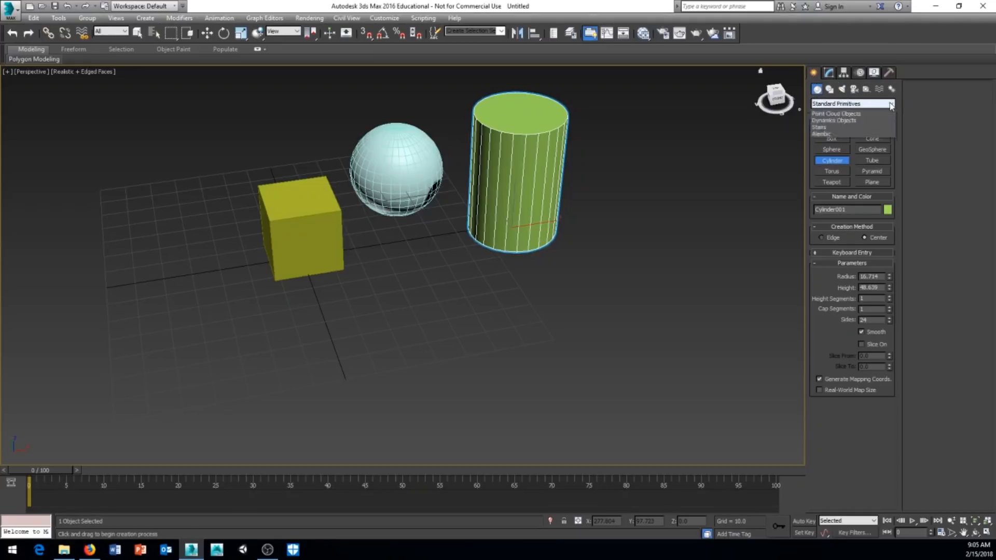
pyautogui.click(852, 120)
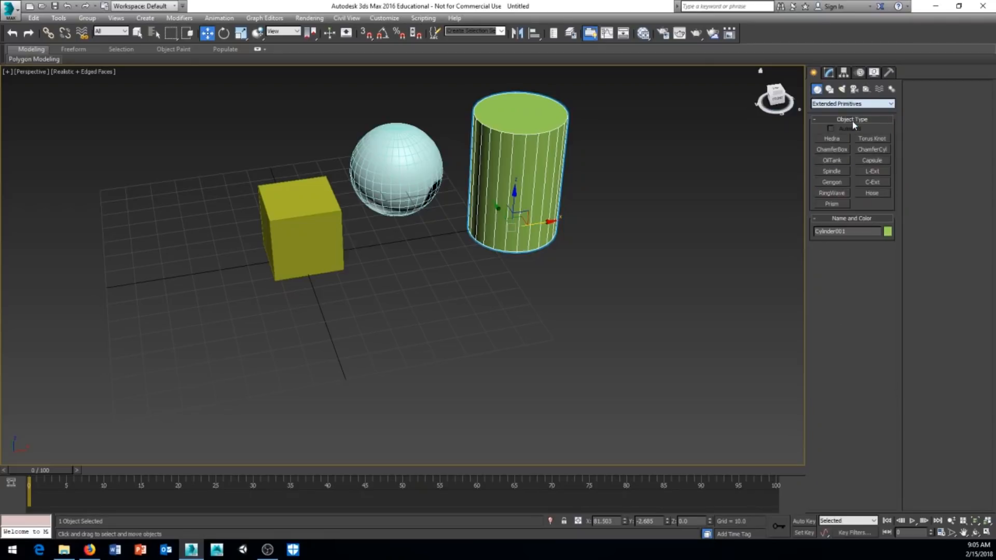
pyautogui.moveTo(650, 220); pyautogui.dragTo(614, 210, button='middle')
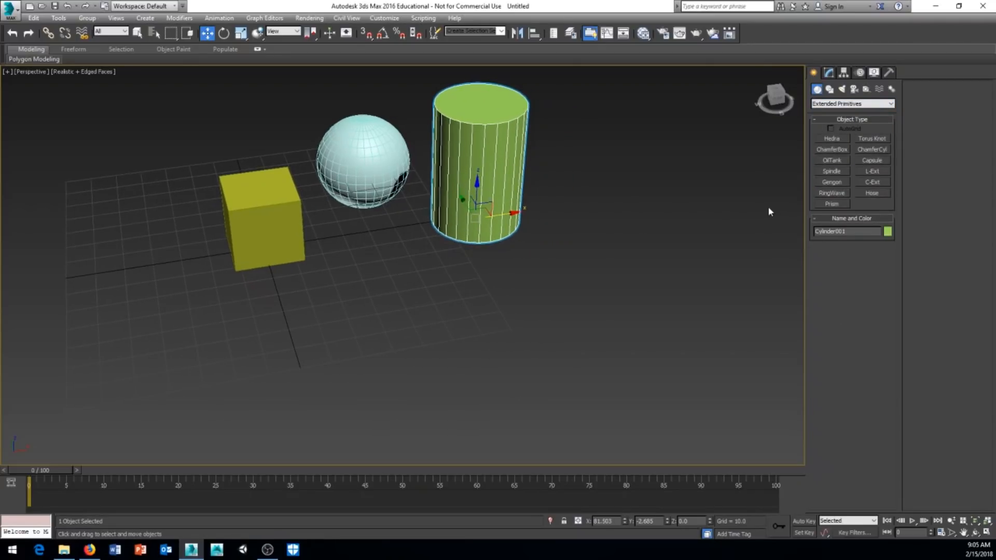
pyautogui.click(820, 162)
pyautogui.moveTo(289, 362); pyautogui.dragTo(382, 338, button='middle')
pyautogui.moveTo(246, 322); pyautogui.dragTo(286, 319)
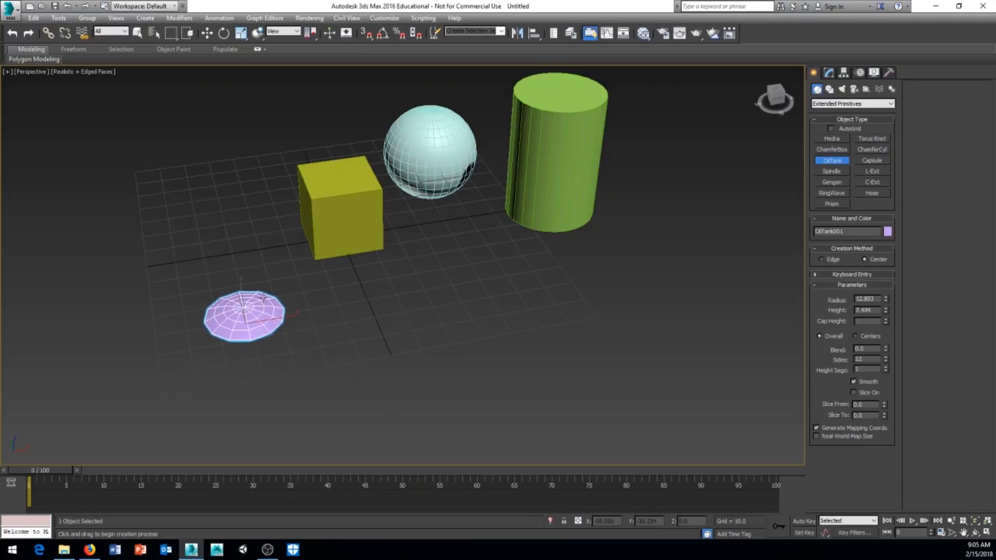
pyautogui.click(246, 150)
pyautogui.moveTo(380, 311); pyautogui.dragTo(347, 302, button='middle')
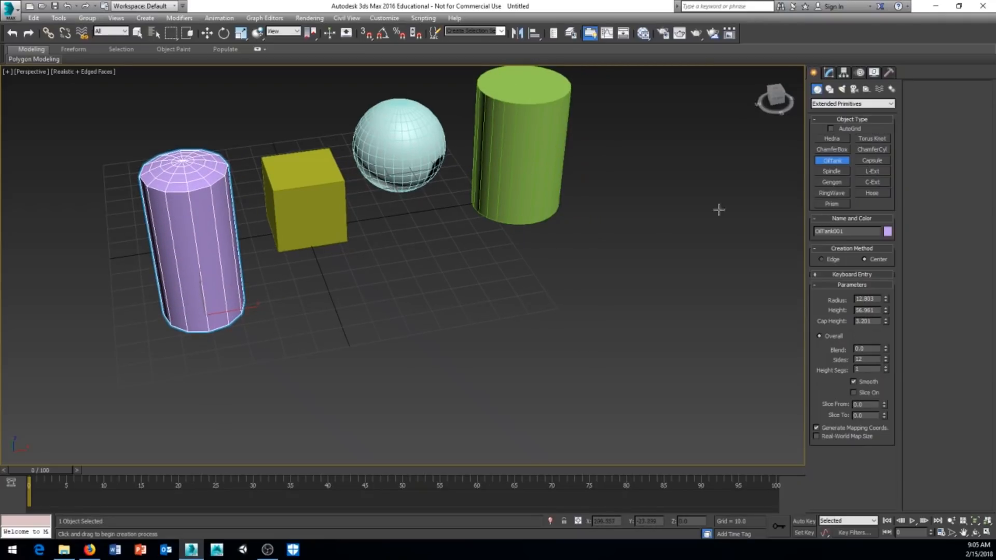
# Create a RingWave on the open side of the cylinder with a radius of about 51.1 and a ring width of about 22.7.
pyautogui.moveTo(530, 279); pyautogui.dragTo(480, 255, button='middle')
pyautogui.click(831, 193)
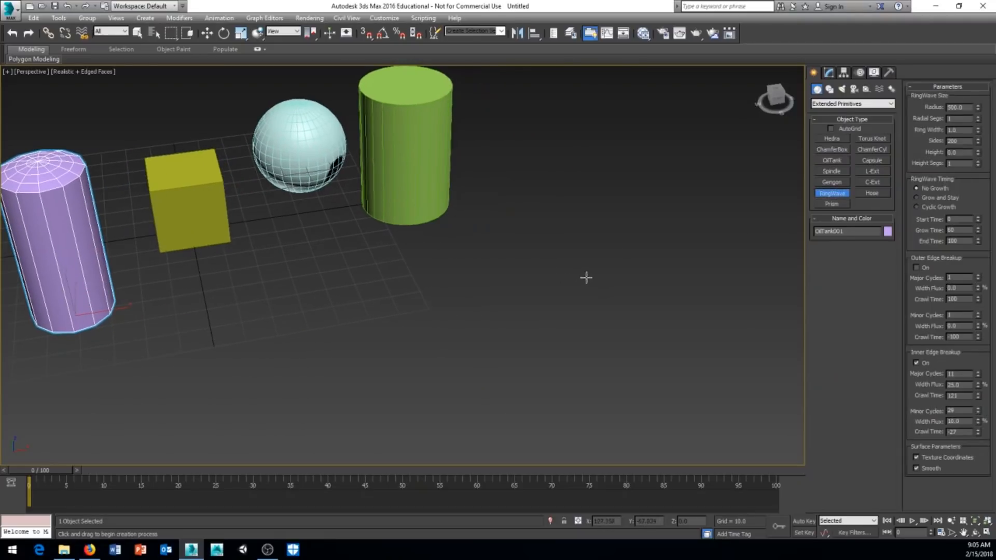
pyautogui.moveTo(585, 277); pyautogui.dragTo(656, 256)
pyautogui.moveTo(690, 242); pyautogui.dragTo(695, 239)
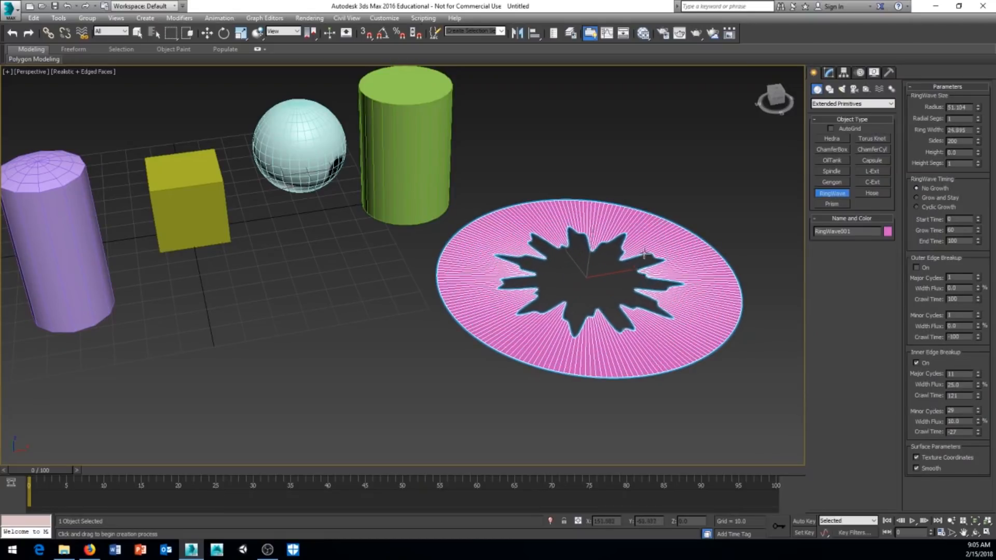
pyautogui.click(639, 244)
pyautogui.moveTo(631, 241); pyautogui.dragTo(620, 222, button='middle')
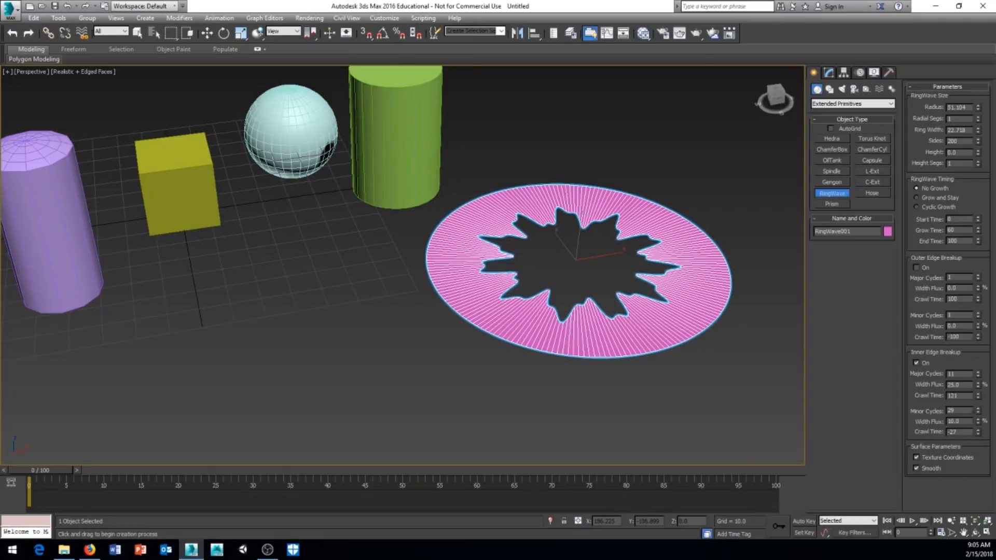
# Raise the RingWave's inner edge breakup major cycles to 16.
pyautogui.moveTo(980, 374)
pyautogui.mouseDown()
pyautogui.moveTo(978, 348)
pyautogui.moveTo(978, 381)
pyautogui.moveTo(977, 372)
pyautogui.mouseUp()
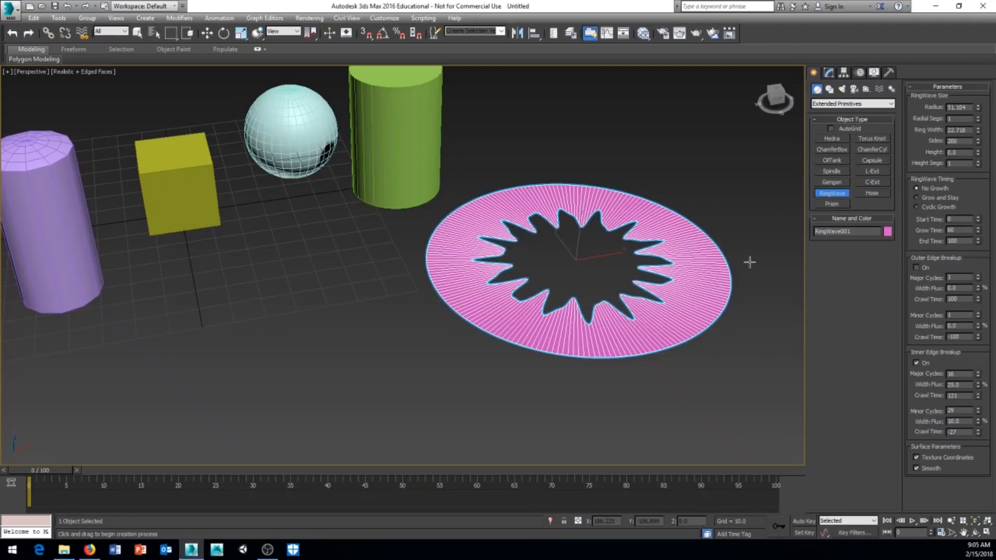
pyautogui.moveTo(530, 236); pyautogui.dragTo(535, 222, button='middle')
pyautogui.keyDown('alt'); pyautogui.moveTo(349, 296); pyautogui.dragTo(404, 276, button='middle'); pyautogui.keyUp('alt')
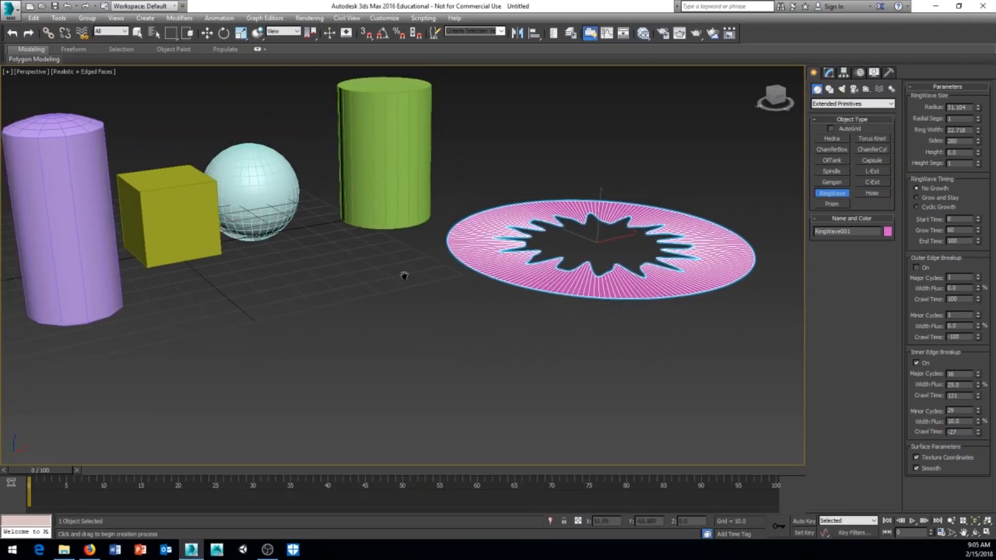
pyautogui.scroll(-5, 404, 276)
pyautogui.scroll(1, 437, 301)
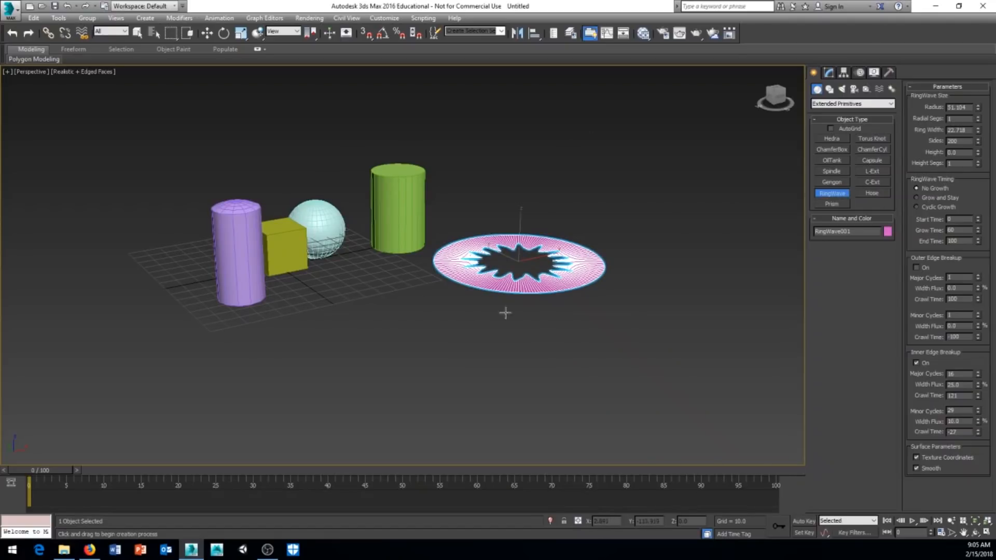
# Move the yellow cube along the X axis to about -123, clear of the other primitives.
pyautogui.keyDown('alt'); pyautogui.moveTo(341, 274); pyautogui.dragTo(490, 321, button='middle'); pyautogui.keyUp('alt')
pyautogui.scroll(3, 487, 308)
pyautogui.press('w')
pyautogui.click(423, 265)
pyautogui.moveTo(423, 265); pyautogui.dragTo(429, 262, button='middle')
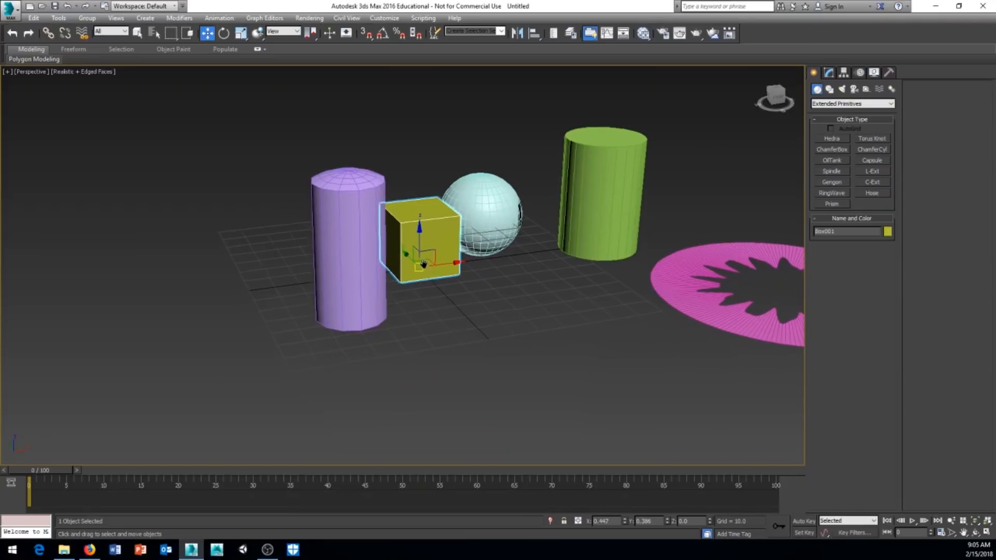
pyautogui.moveTo(458, 261); pyautogui.dragTo(231, 292)
pyautogui.scroll(5, 342, 287)
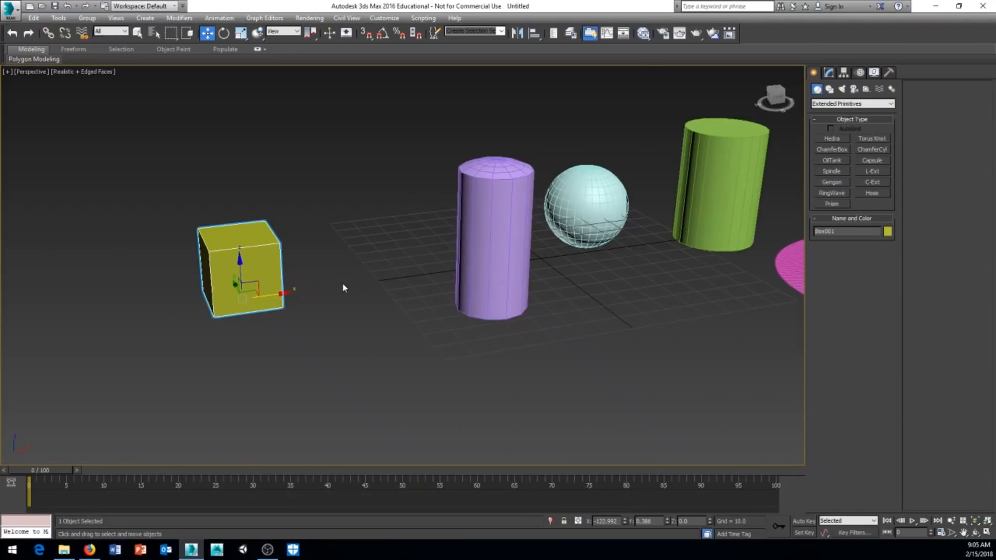
pyautogui.moveTo(328, 287); pyautogui.dragTo(312, 284, button='middle')
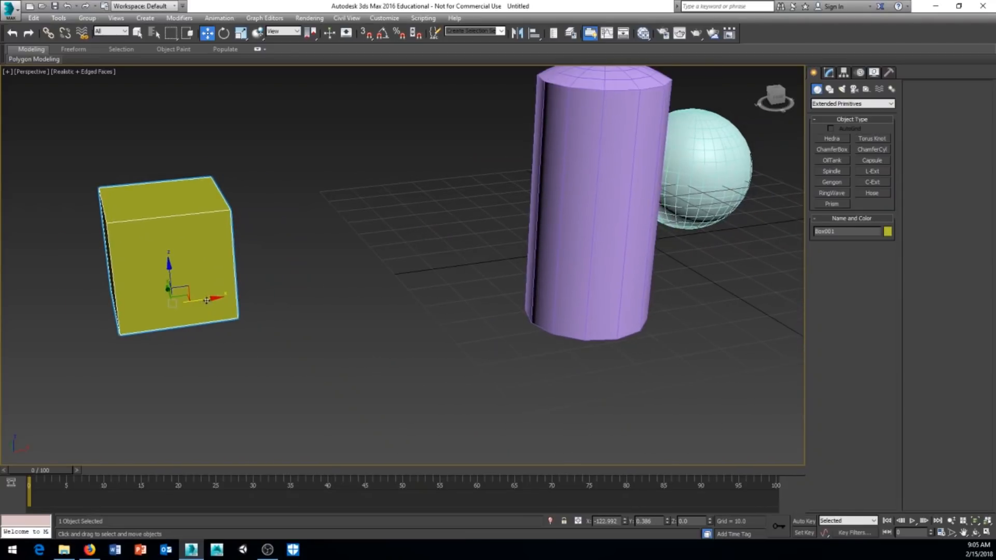
# Clone the cube along X to about -69 as a copy, and stack a further copy on top of it at Z 25.4.
pyautogui.moveTo(207, 298)
pyautogui.keyDown('shift'); pyautogui.mouseDown()
pyautogui.moveTo(441, 280)
pyautogui.moveTo(424, 291)
pyautogui.mouseUp(); pyautogui.keyUp('shift')
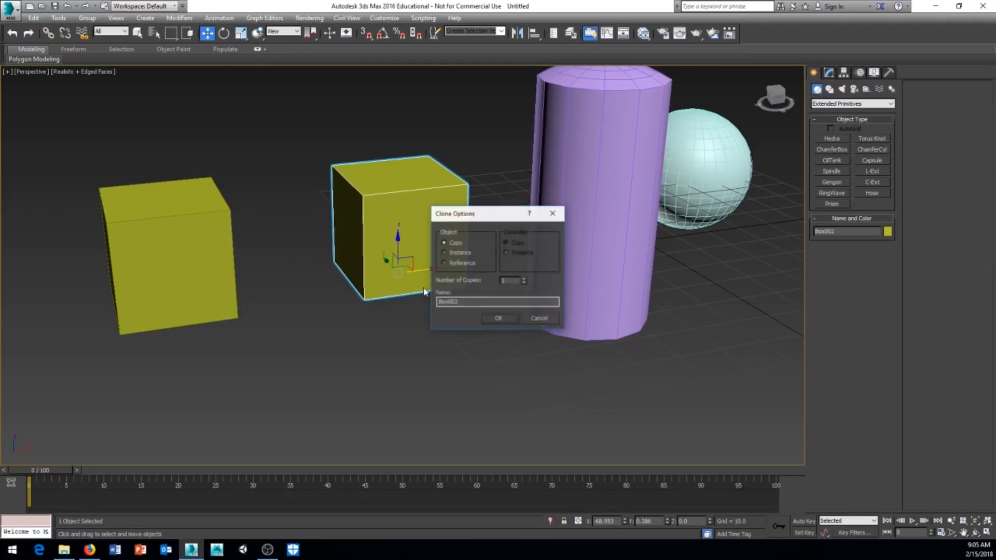
pyautogui.click(499, 318)
pyautogui.moveTo(399, 239)
pyautogui.keyDown('shift'); pyautogui.mouseDown()
pyautogui.moveTo(398, 105)
pyautogui.moveTo(399, 134)
pyautogui.mouseUp(); pyautogui.keyUp('shift')
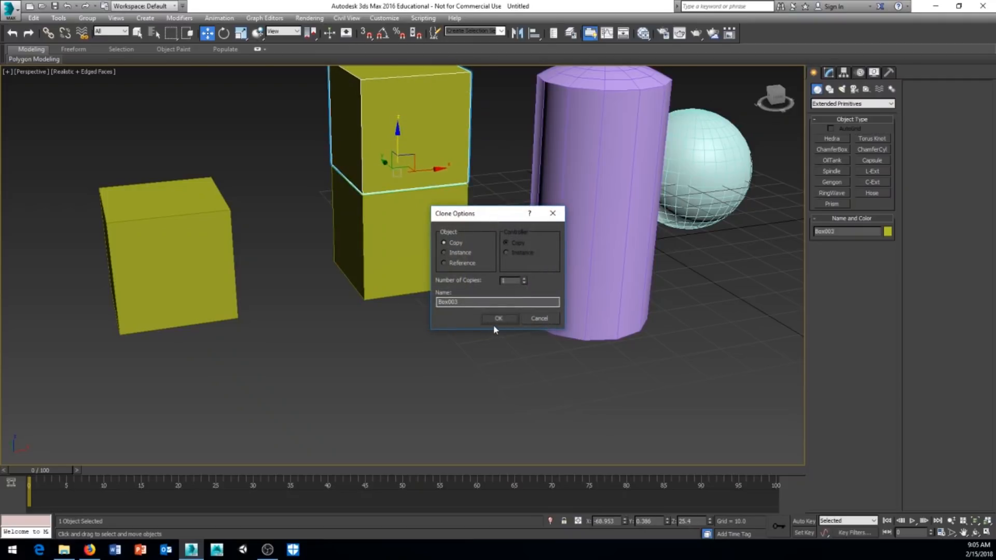
pyautogui.click(494, 316)
pyautogui.moveTo(494, 317); pyautogui.dragTo(492, 392, button='middle')
# Scale the upper box non-uniformly into a long flat slab, about 275.8 percent along X.
pyautogui.rightClick(446, 284)
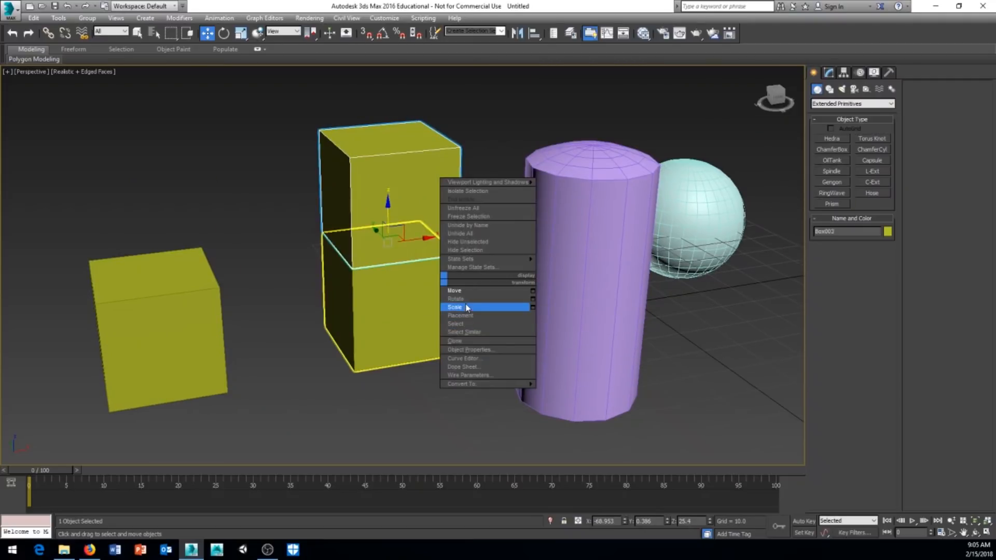
pyautogui.click(469, 305)
pyautogui.moveTo(387, 211); pyautogui.dragTo(391, 288)
pyautogui.moveTo(345, 249); pyautogui.dragTo(52, 261)
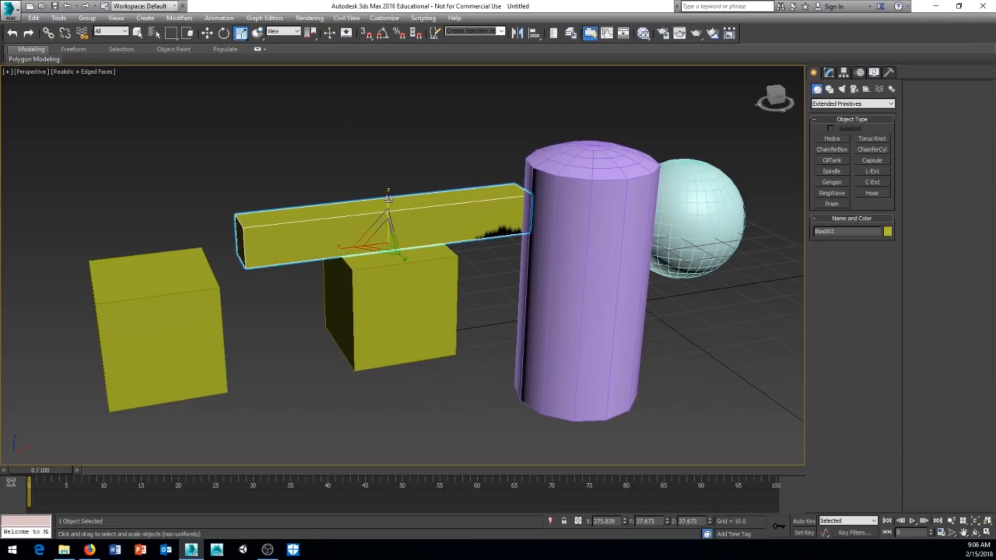
pyautogui.moveTo(389, 203); pyautogui.dragTo(428, 295)
# Move the slab along the X axis to about -95.2 so it spans both cubes like a desktop.
pyautogui.rightClick(460, 310)
pyautogui.click(469, 315)
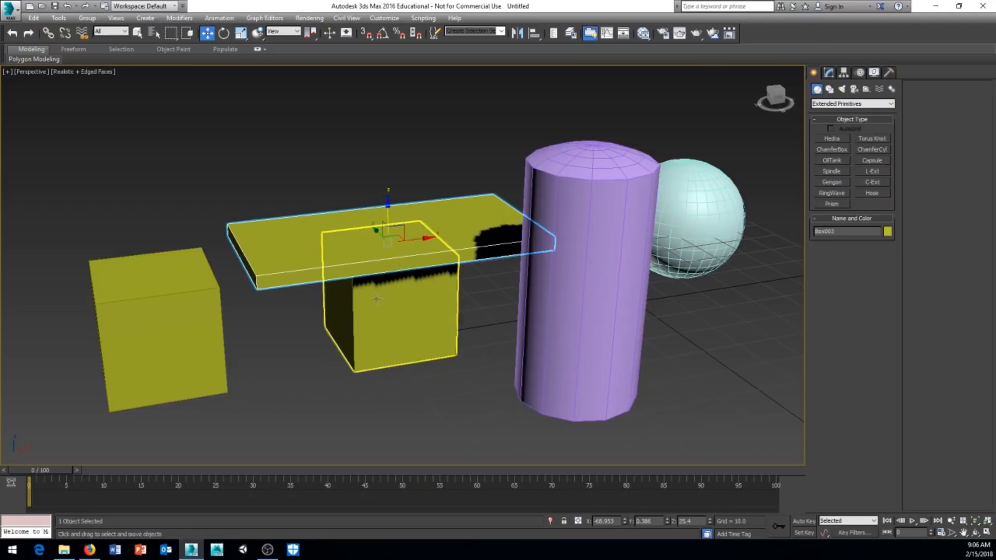
pyautogui.moveTo(422, 236); pyautogui.dragTo(311, 244)
pyautogui.keyDown('alt'); pyautogui.moveTo(251, 319); pyautogui.dragTo(319, 274, button='middle'); pyautogui.keyUp('alt')
# Lengthen the slab along the X axis to about 353.5 percent so it overhangs both cubes.
pyautogui.rightClick(319, 271)
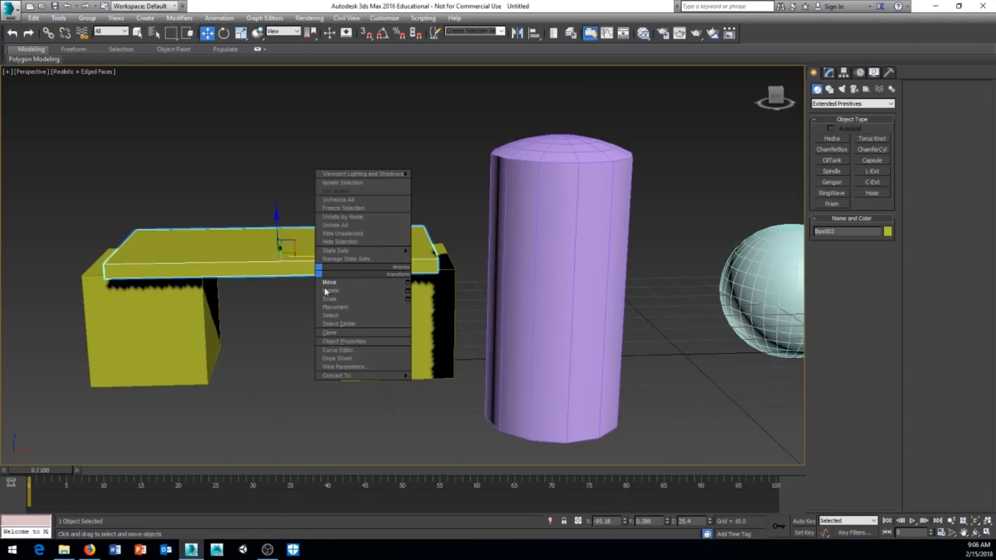
pyautogui.click(330, 299)
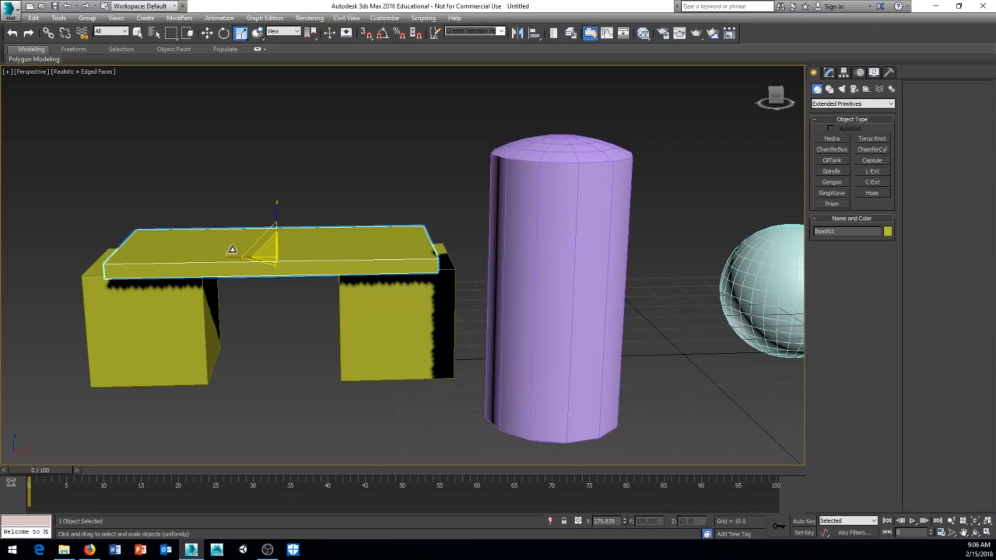
pyautogui.moveTo(232, 249); pyautogui.dragTo(232, 264)
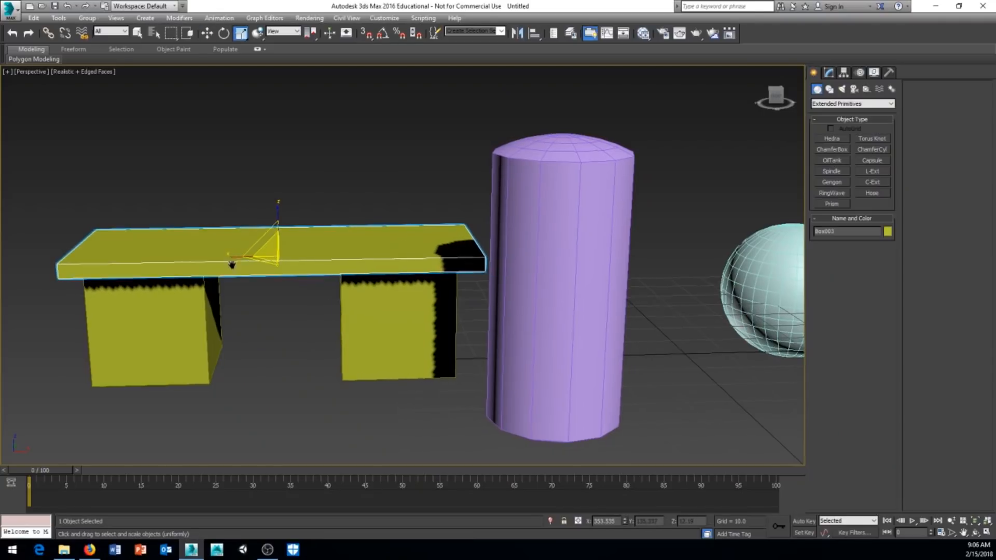
# Clone the original cube under the slab as a copy shifted slightly along the Y axis to about -1.8.
pyautogui.moveTo(232, 265); pyautogui.dragTo(233, 236, button='middle')
pyautogui.keyDown('alt'); pyautogui.moveTo(257, 306); pyautogui.dragTo(333, 330, button='middle'); pyautogui.keyUp('alt')
pyautogui.click(211, 330)
pyautogui.rightClick(295, 309)
pyautogui.click(314, 321)
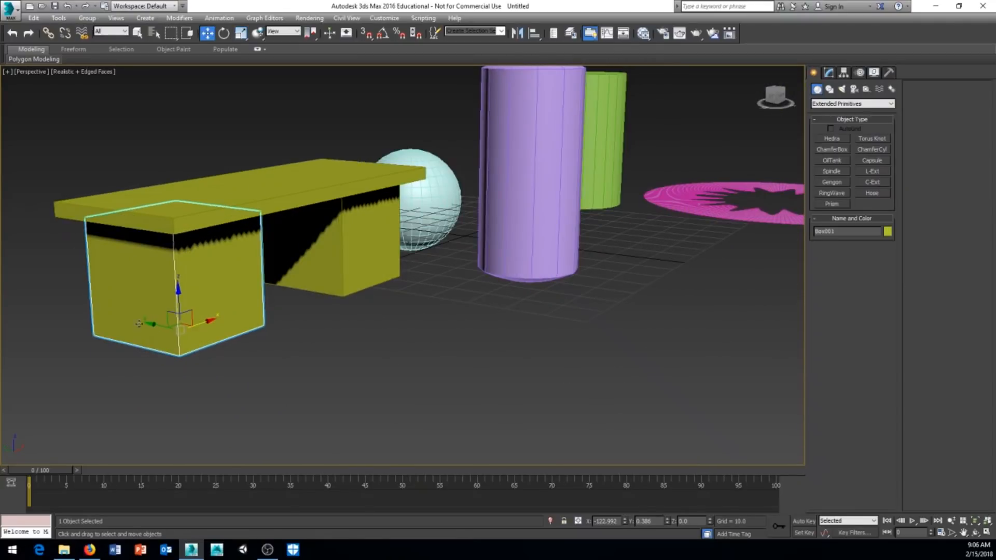
pyautogui.keyDown('shift'); pyautogui.moveTo(155, 326); pyautogui.dragTo(164, 327); pyautogui.keyUp('shift')
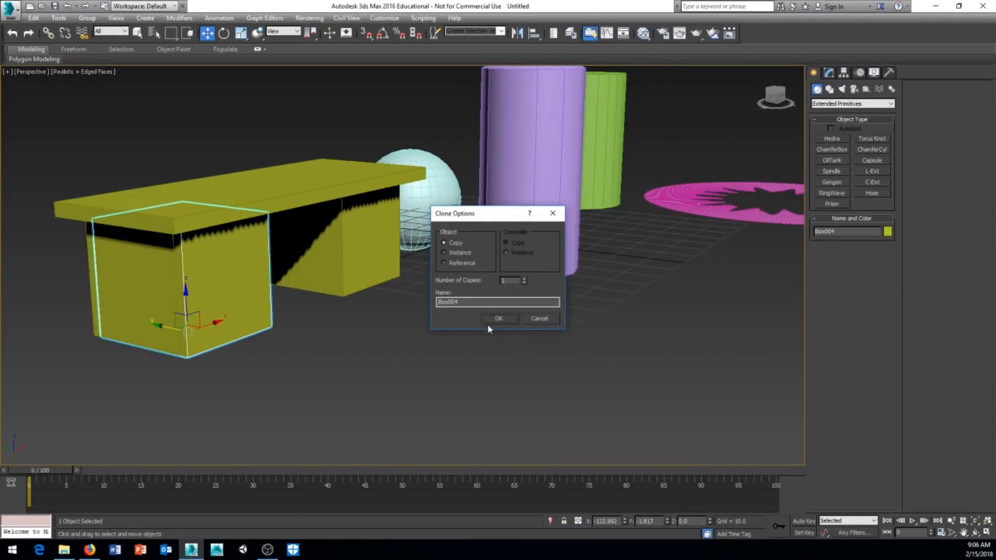
# Scale the offset cube copy down uniformly to make it slightly smaller than the original cube.
pyautogui.rightClick(352, 332)
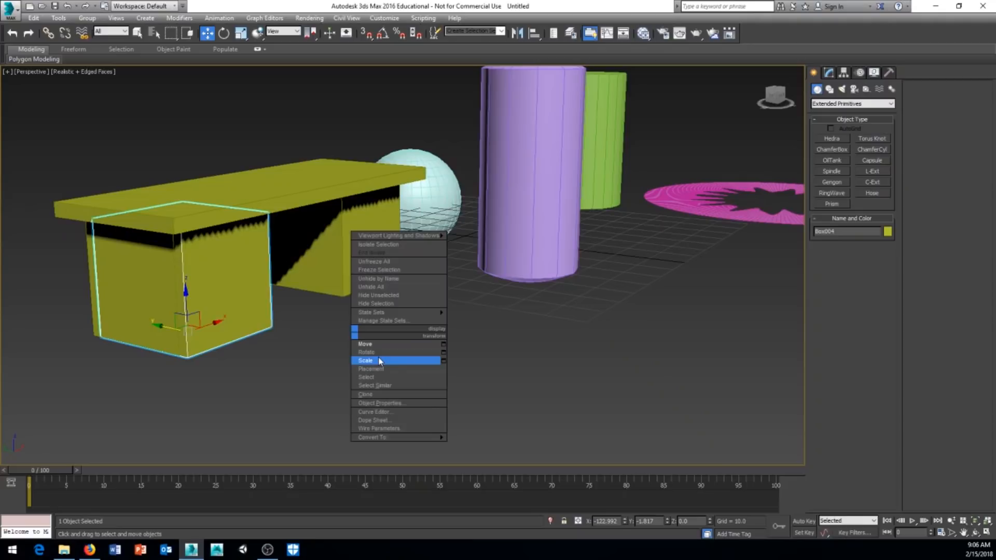
pyautogui.click(379, 361)
pyautogui.keyDown('alt'); pyautogui.moveTo(345, 356); pyautogui.dragTo(311, 358, button='middle'); pyautogui.keyUp('alt')
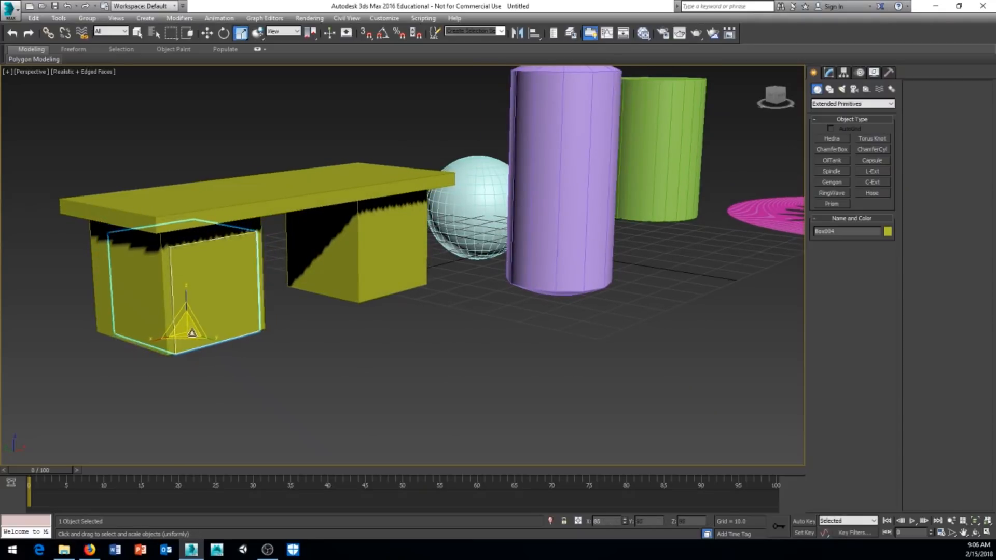
pyautogui.moveTo(192, 333); pyautogui.dragTo(194, 323)
# Move the smaller copy slightly in the YZ plane to fit it as a front panel on the desk's cube, and clear the selection.
pyautogui.rightClick(242, 363)
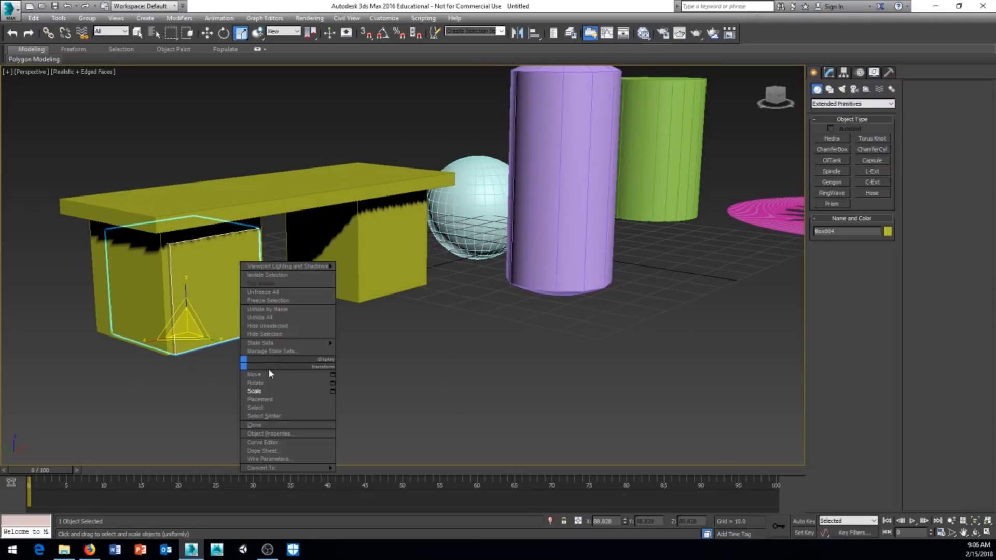
pyautogui.click(270, 374)
pyautogui.keyDown('alt'); pyautogui.moveTo(269, 374); pyautogui.dragTo(291, 361, button='middle'); pyautogui.keyUp('alt')
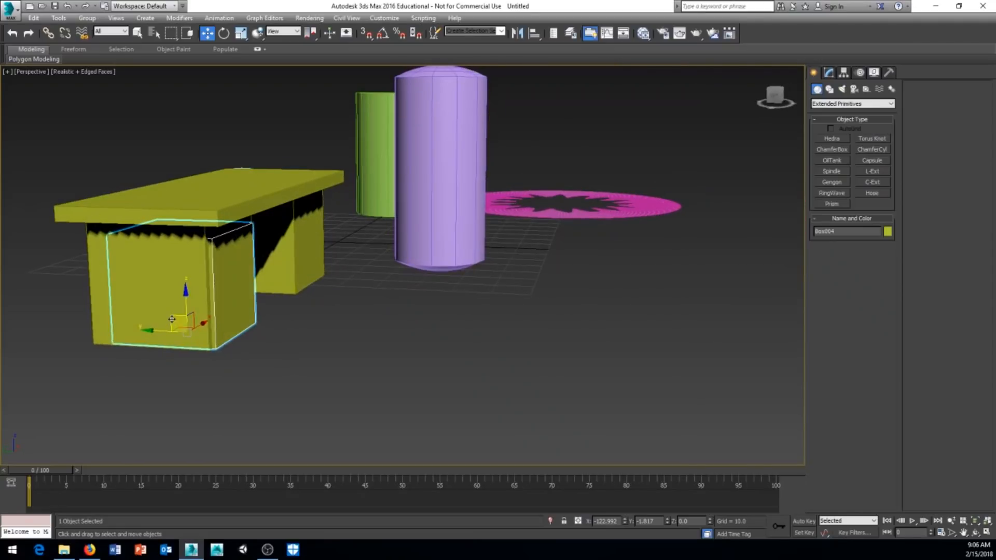
pyautogui.moveTo(172, 318); pyautogui.dragTo(174, 310)
pyautogui.keyDown('alt'); pyautogui.moveTo(293, 322); pyautogui.dragTo(344, 360, button='middle'); pyautogui.keyUp('alt')
pyautogui.click(306, 338)
pyautogui.scroll(-3, 297, 335)
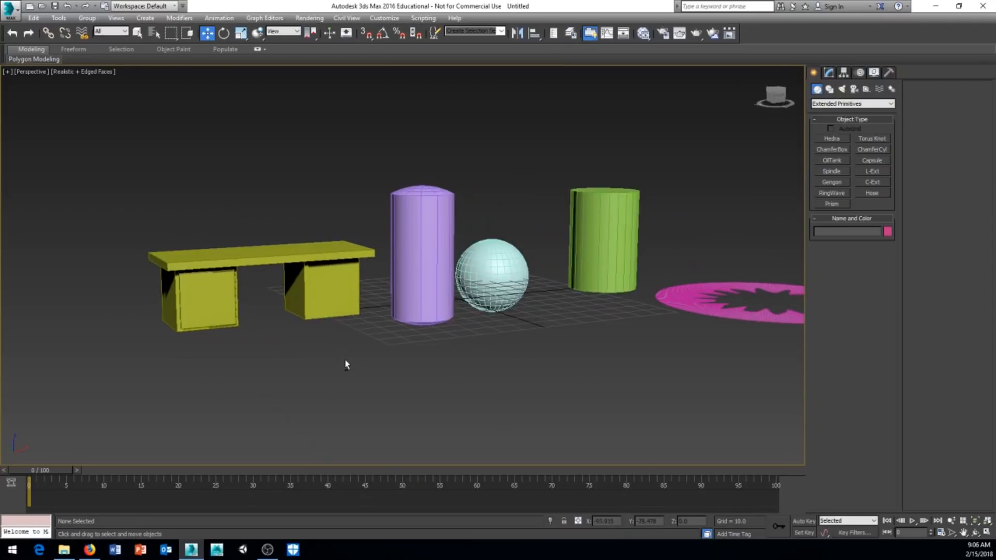
pyautogui.scroll(5, 295, 344)
pyautogui.keyDown('alt'); pyautogui.moveTo(315, 313); pyautogui.dragTo(320, 345, button='middle'); pyautogui.keyUp('alt')
pyautogui.scroll(-5, 328, 319)
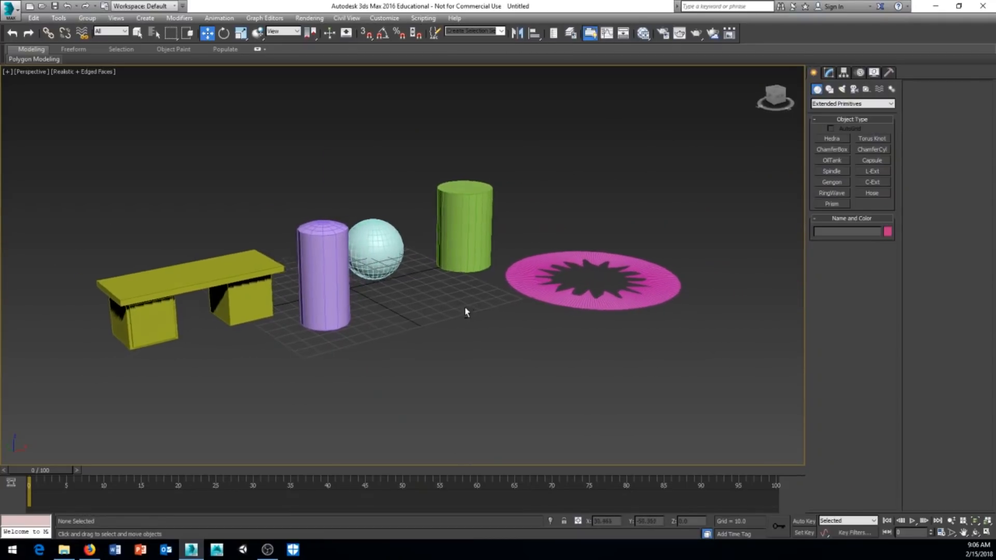
pyautogui.keyDown('alt'); pyautogui.moveTo(465, 310); pyautogui.dragTo(429, 344, button='middle'); pyautogui.keyUp('alt')
pyautogui.scroll(-2, 434, 320)
pyautogui.scroll(-3, 410, 316)
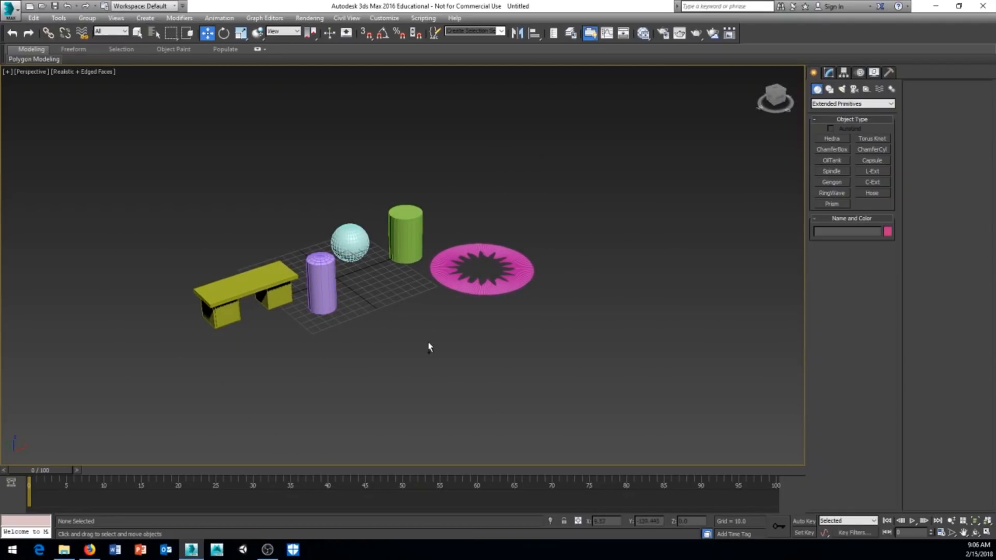
pyautogui.scroll(4, 428, 344)
pyautogui.moveTo(402, 311); pyautogui.dragTo(418, 347, button='middle')
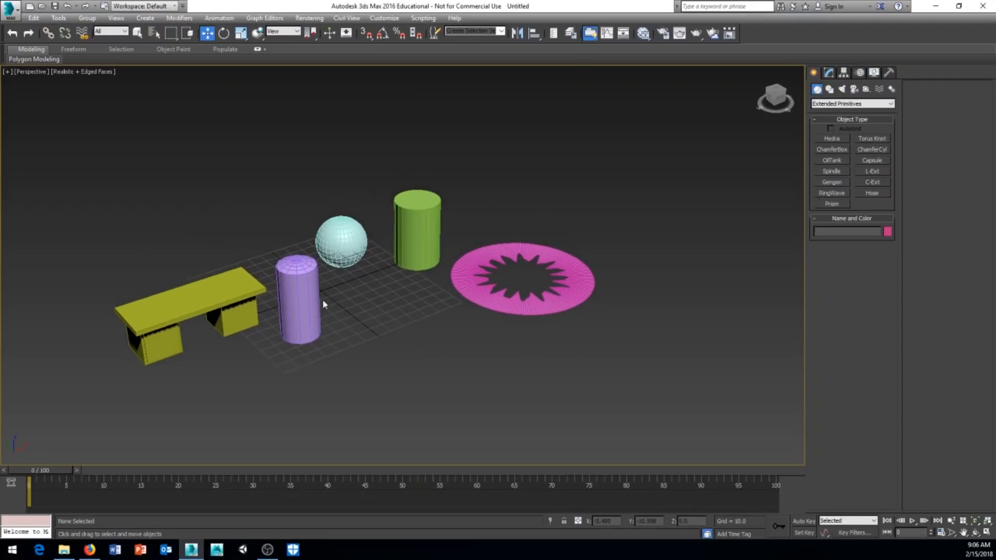
pyautogui.moveTo(460, 410); pyautogui.dragTo(464, 405, button='middle')
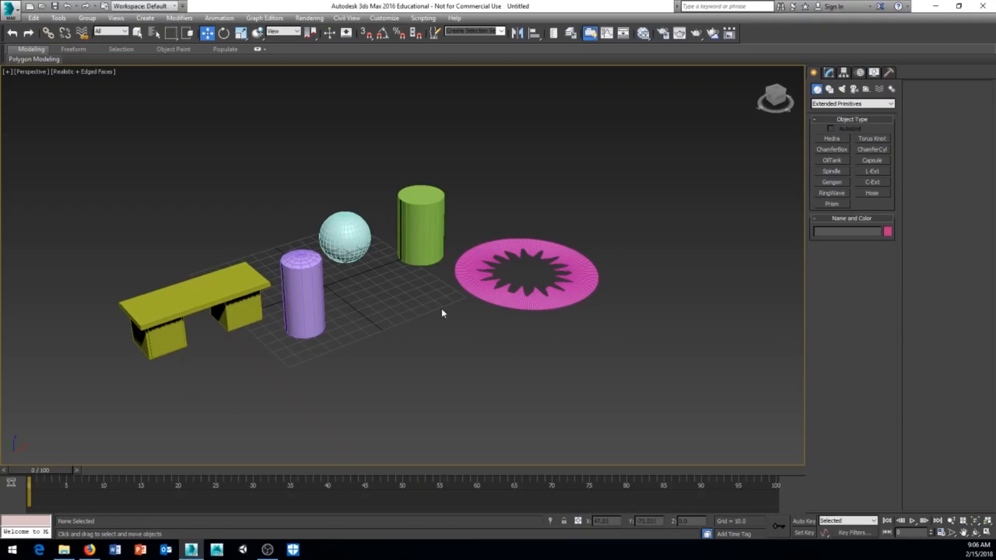
pyautogui.moveTo(442, 312); pyautogui.dragTo(447, 324, button='middle')
# Group the green cylinder, the purple capsule and the sphere under the name "shapes", and clear the selection after checking the group.
pyautogui.click(436, 262)
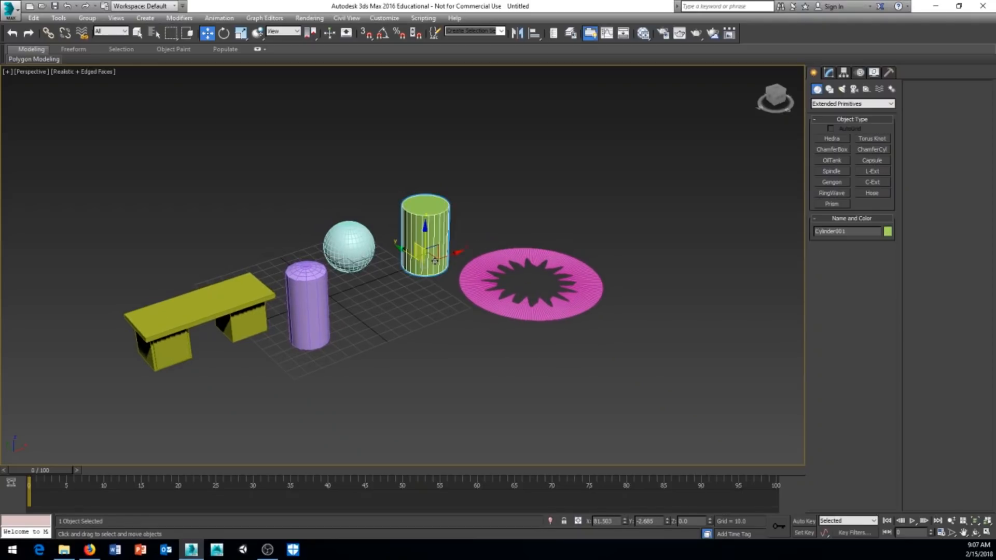
pyautogui.keyDown('ctrl'); pyautogui.click(318, 325); pyautogui.keyUp('ctrl')
pyautogui.keyDown('ctrl'); pyautogui.click(345, 240); pyautogui.keyUp('ctrl')
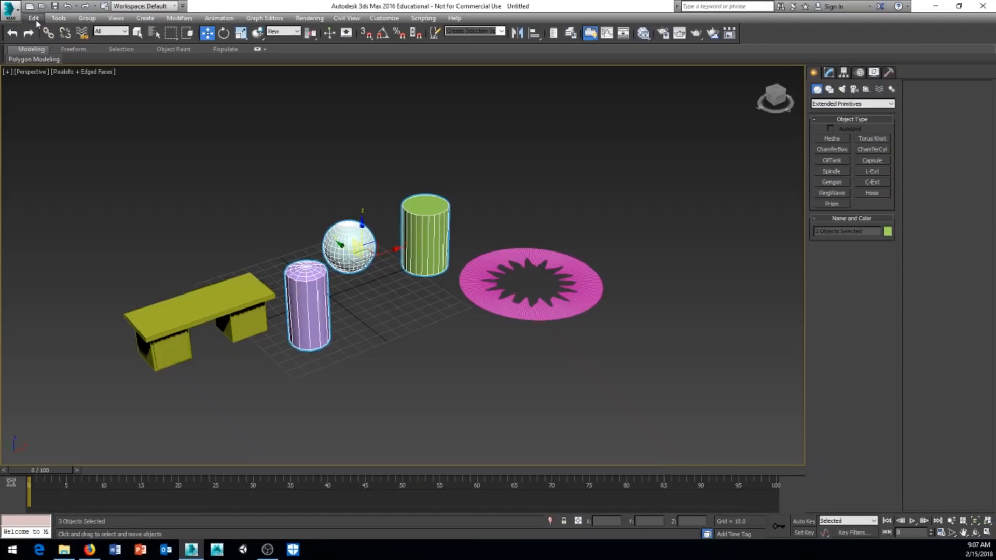
pyautogui.click(83, 19)
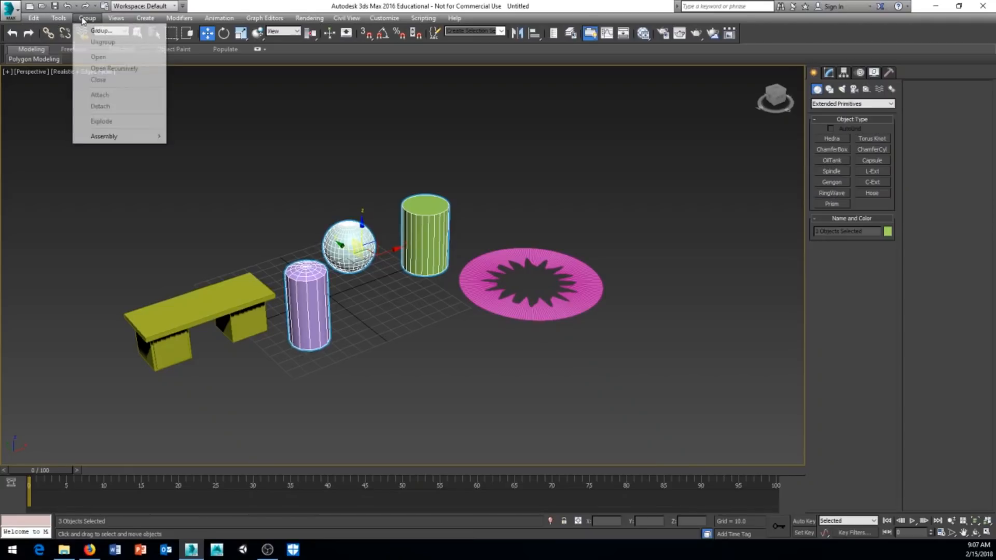
pyautogui.click(97, 30)
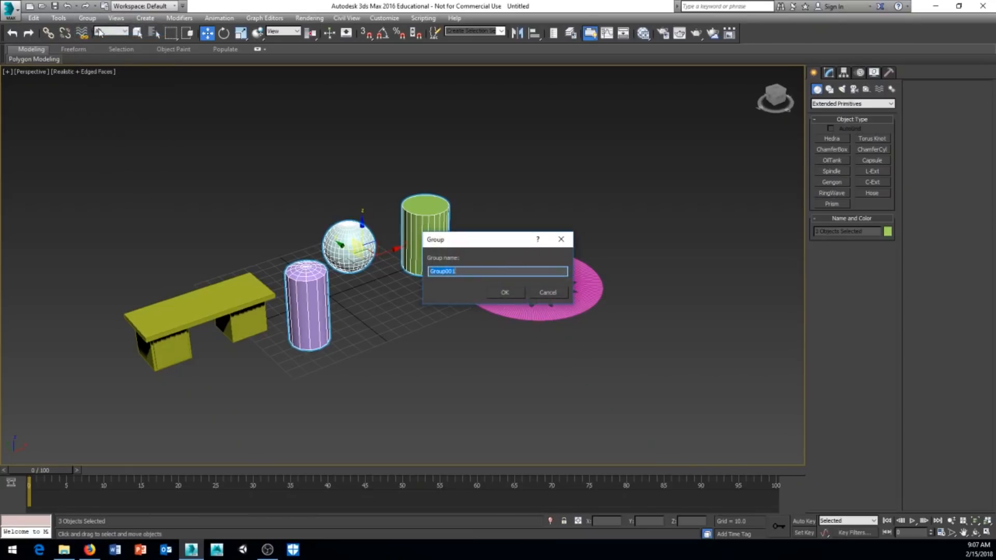
pyautogui.moveTo(481, 240); pyautogui.dragTo(546, 144)
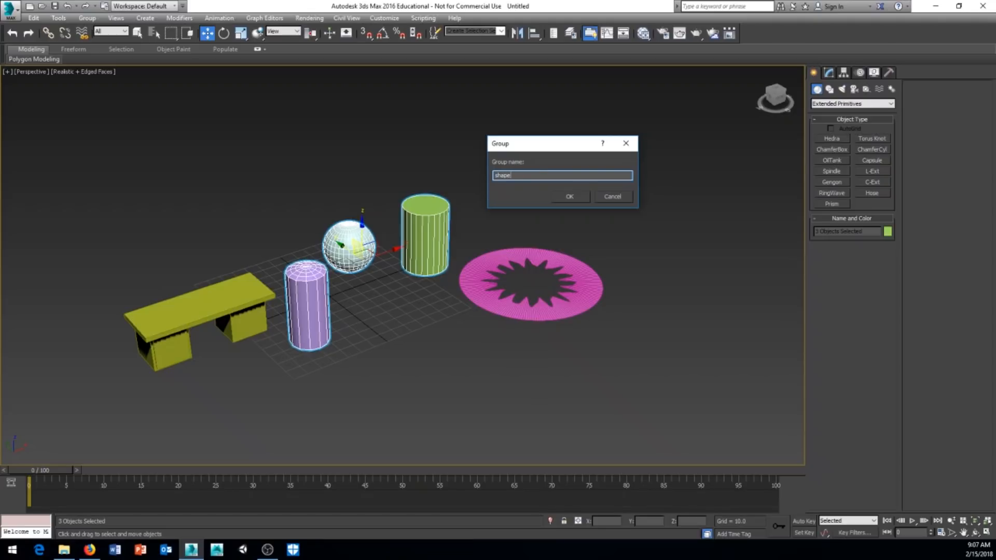
pyautogui.click(570, 196)
pyautogui.click(365, 357)
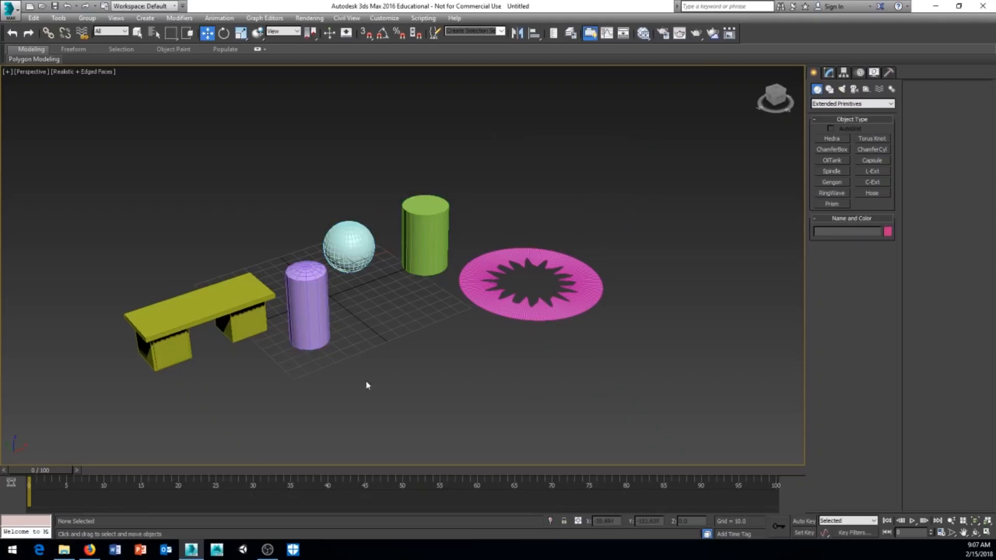
pyautogui.click(325, 332)
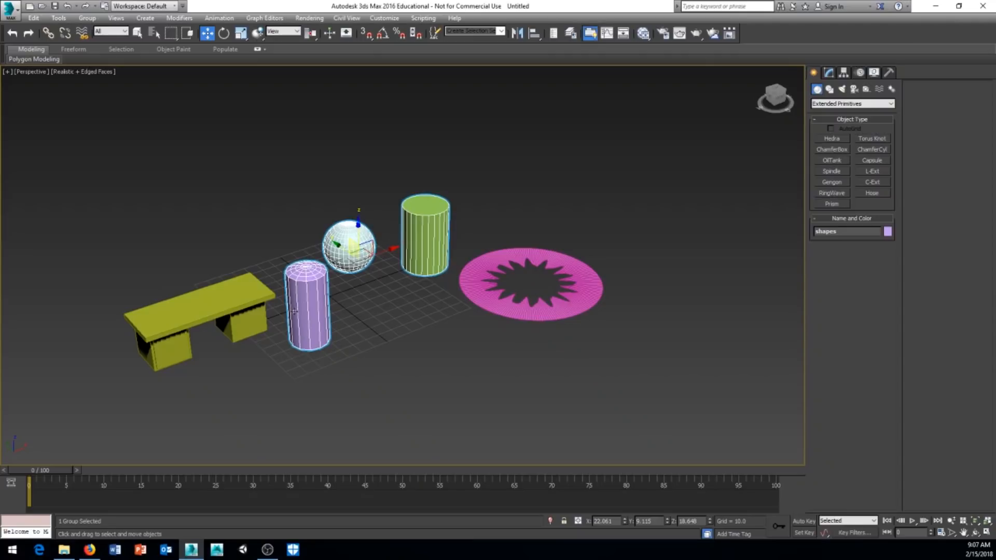
pyautogui.click(378, 364)
# Group all four pieces of the yellow desk under the name "desk".
pyautogui.moveTo(384, 353)
pyautogui.mouseDown(button='middle')
pyautogui.moveTo(409, 337)
pyautogui.moveTo(379, 341)
pyautogui.mouseUp(button='middle')
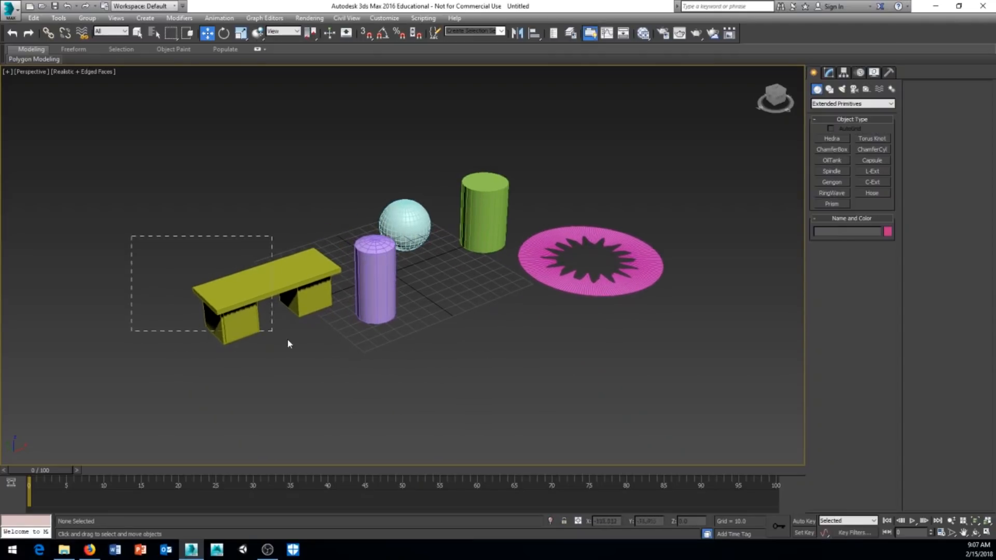
pyautogui.moveTo(343, 371); pyautogui.dragTo(343, 371)
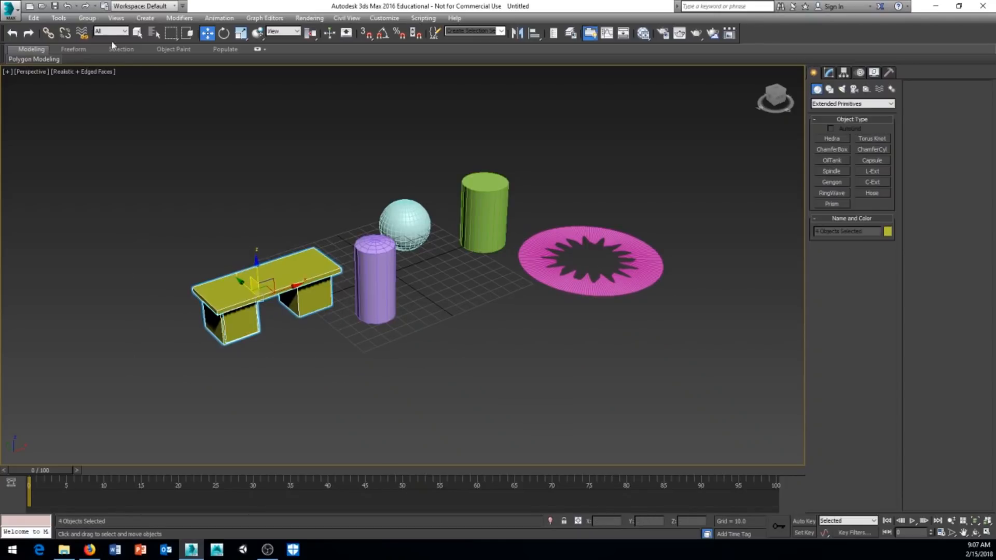
pyautogui.click(86, 19)
pyautogui.click(95, 31)
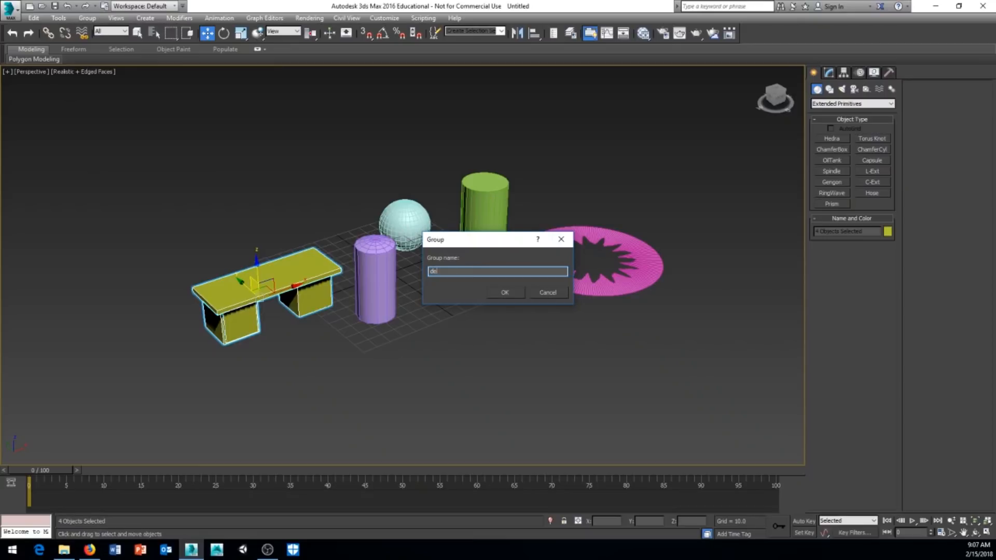
pyautogui.click(495, 289)
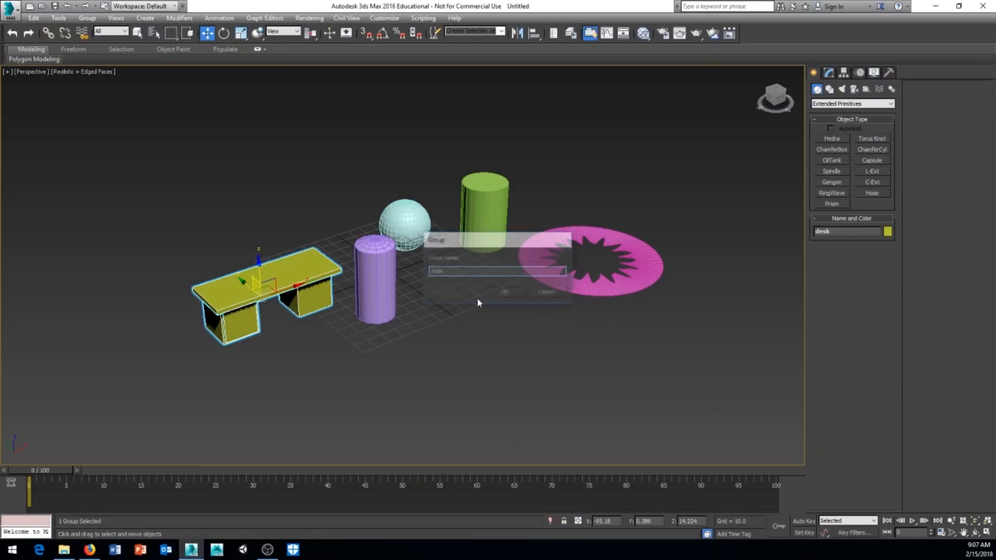
pyautogui.scroll(3, 312, 344)
pyautogui.click(308, 344)
pyautogui.click(302, 299)
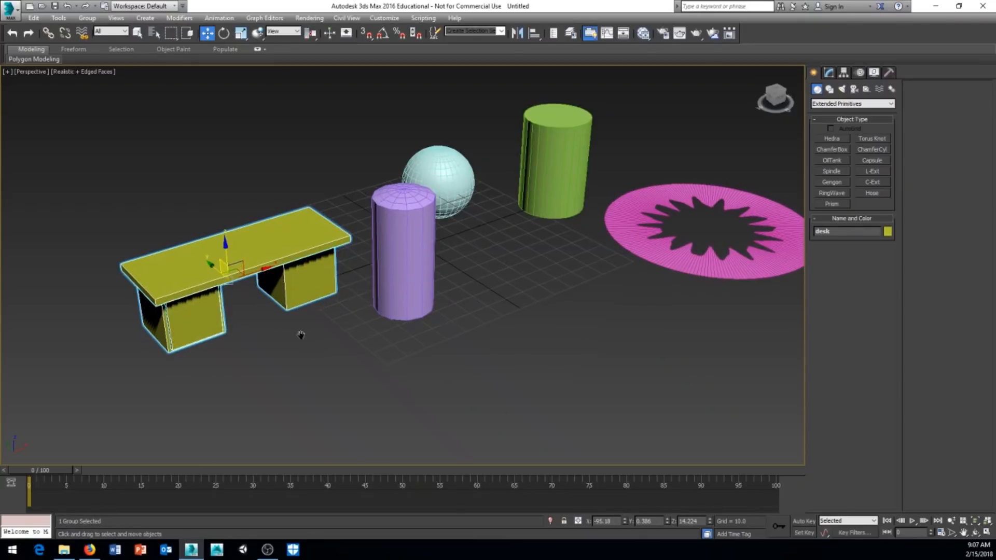
pyautogui.moveTo(225, 247)
pyautogui.mouseDown()
pyautogui.moveTo(227, 206)
pyautogui.moveTo(227, 245)
pyautogui.mouseUp()
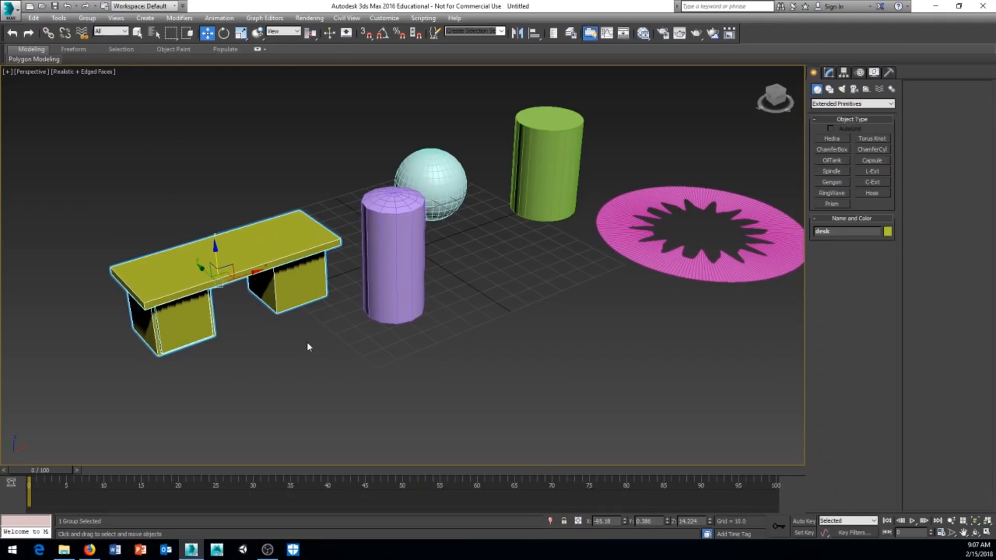
pyautogui.moveTo(459, 340); pyautogui.dragTo(361, 358, button='middle')
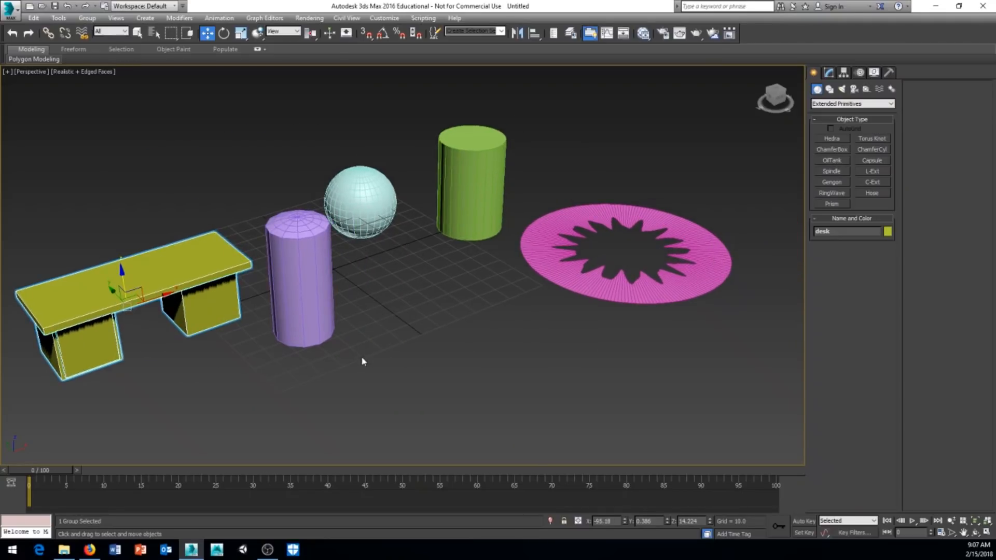
pyautogui.scroll(-5, 385, 351)
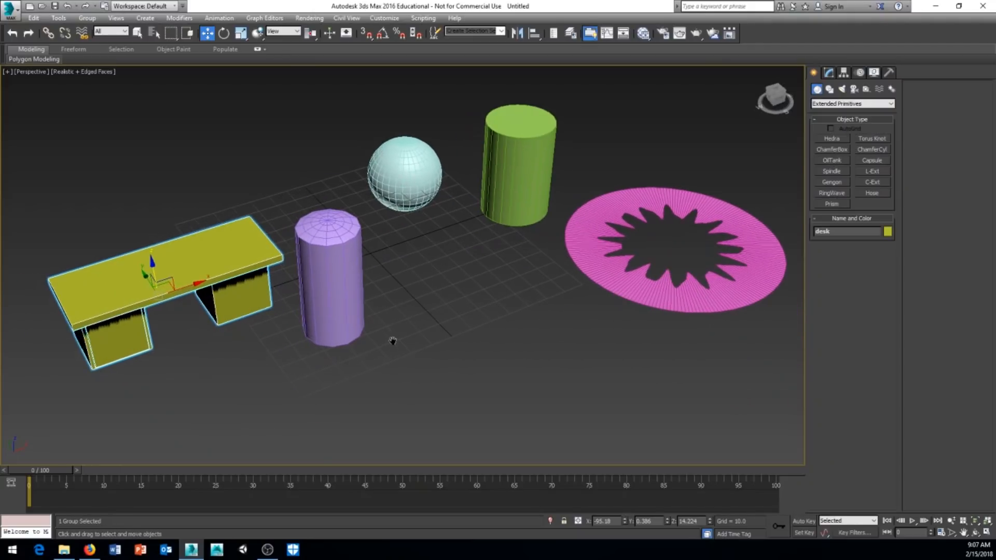
pyautogui.scroll(2, 492, 270)
# Attach the pink ring wave to the desk group and clear the selection.
pyautogui.click(491, 269)
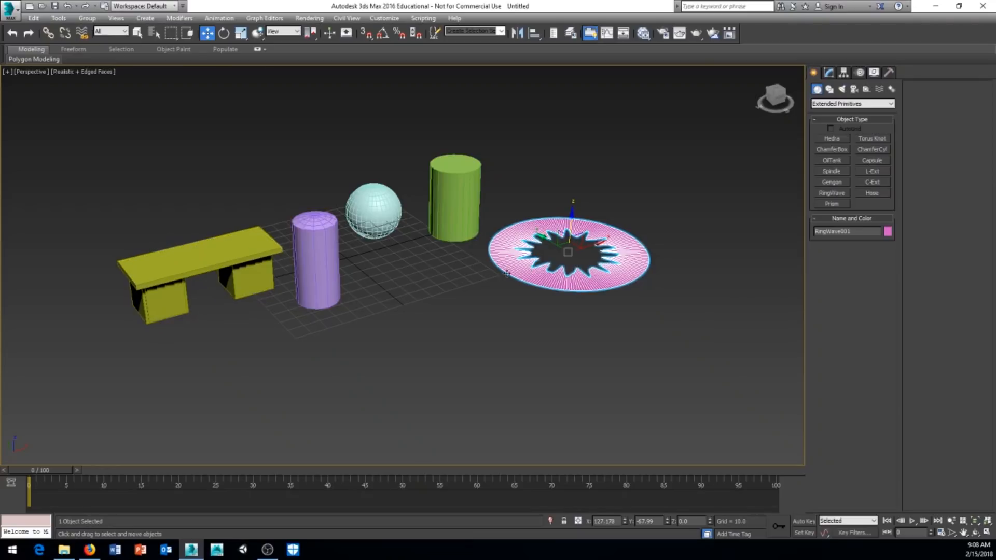
pyautogui.click(87, 17)
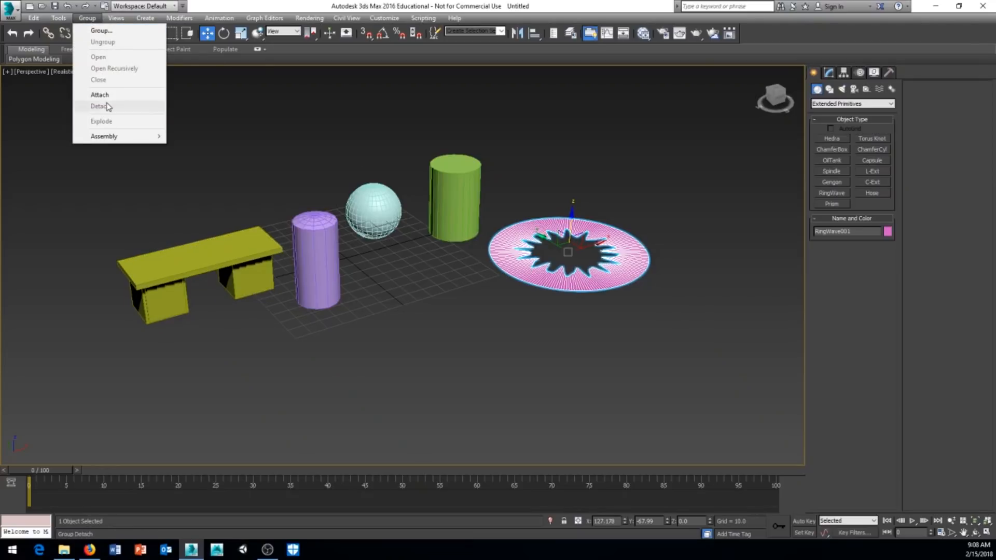
pyautogui.click(107, 97)
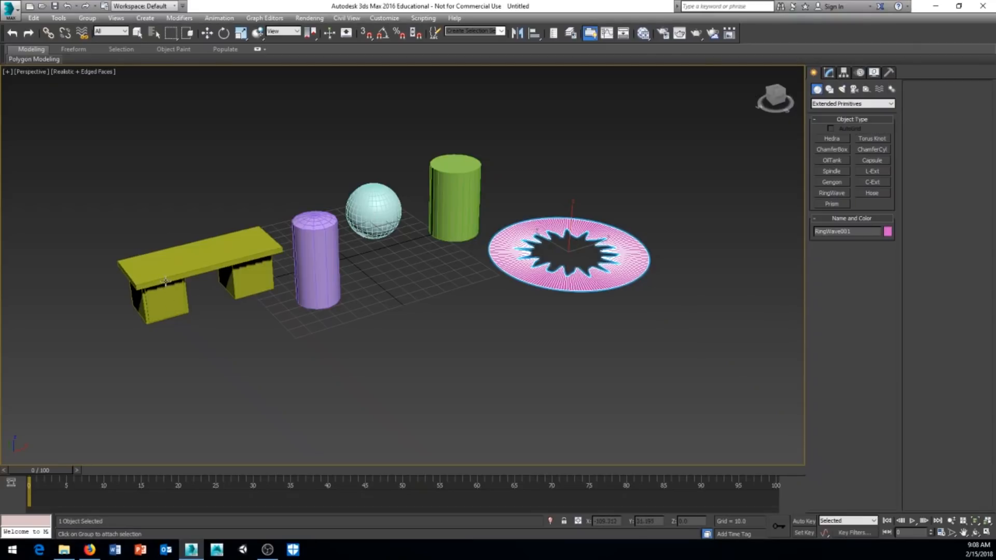
pyautogui.click(166, 282)
pyautogui.click(246, 352)
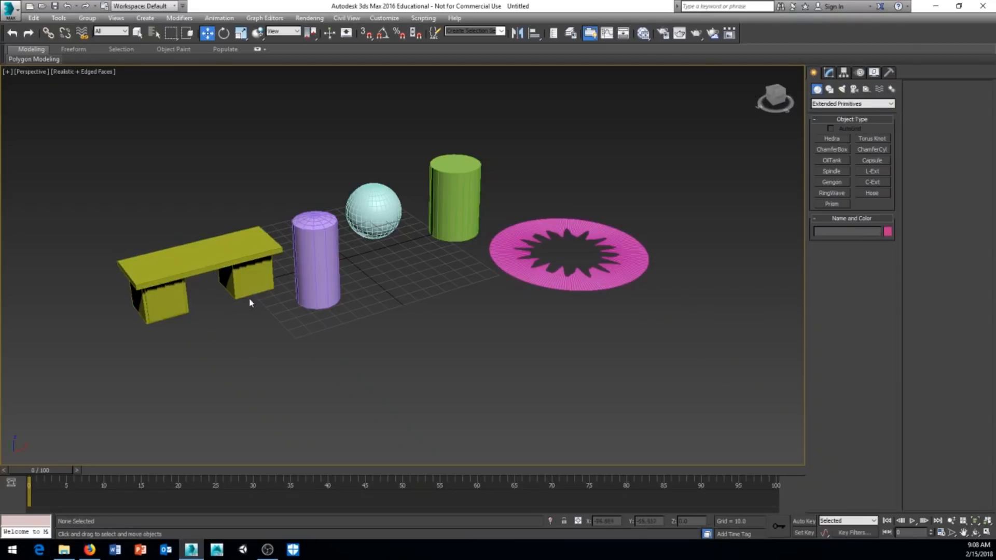
# Raise the desk group with its attached ring wave by about 10.7 units along Z, and undo the move.
pyautogui.click(255, 262)
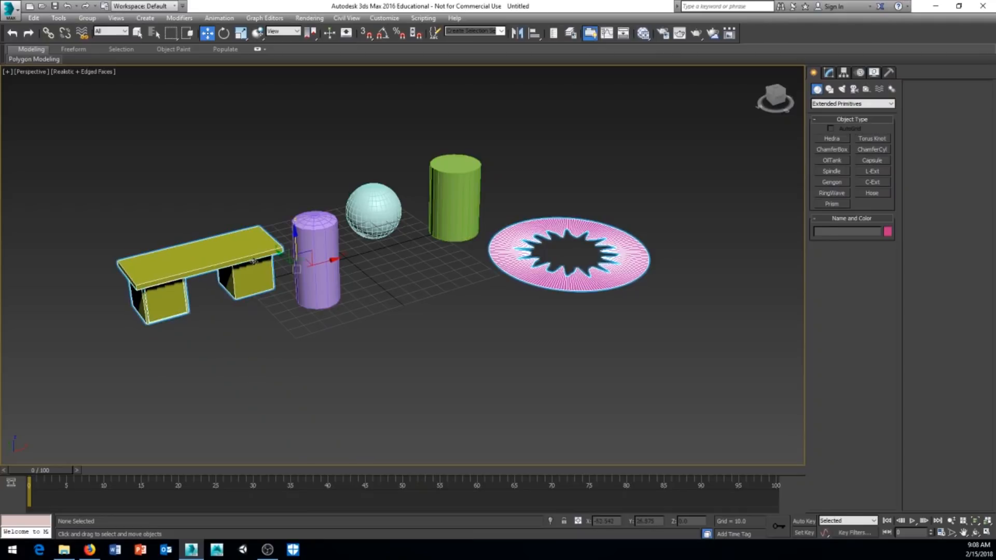
pyautogui.moveTo(296, 238); pyautogui.dragTo(273, 228)
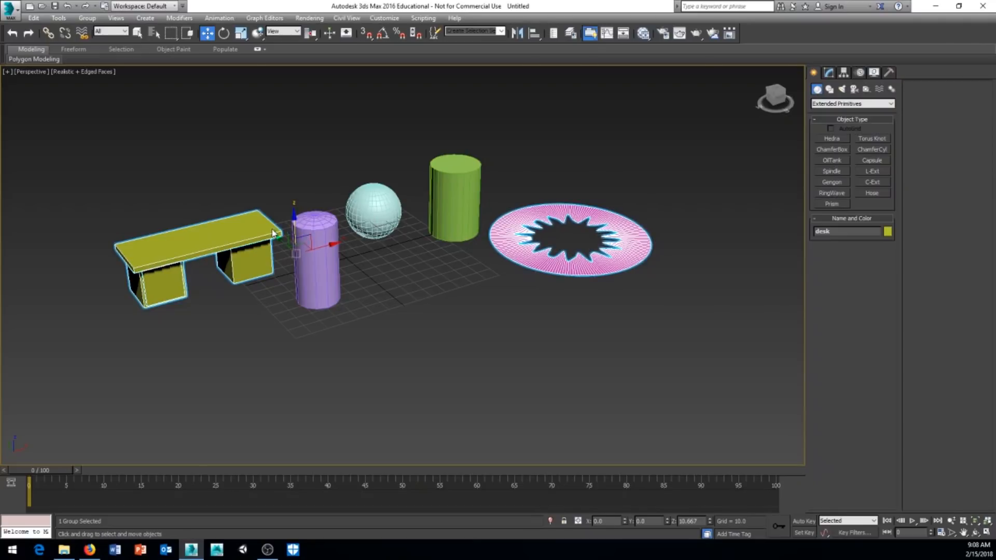
pyautogui.moveTo(328, 368); pyautogui.dragTo(320, 366, button='middle')
pyautogui.hotkey('ctrl', 'z')
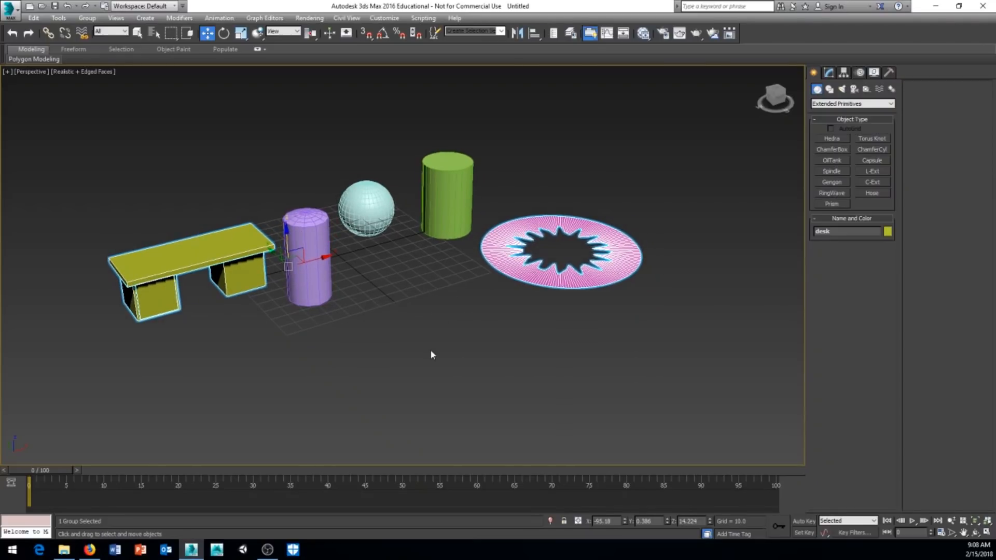
# Open the desk group, detach the ring wave from it, and select the ring wave on its own.
pyautogui.click(87, 18)
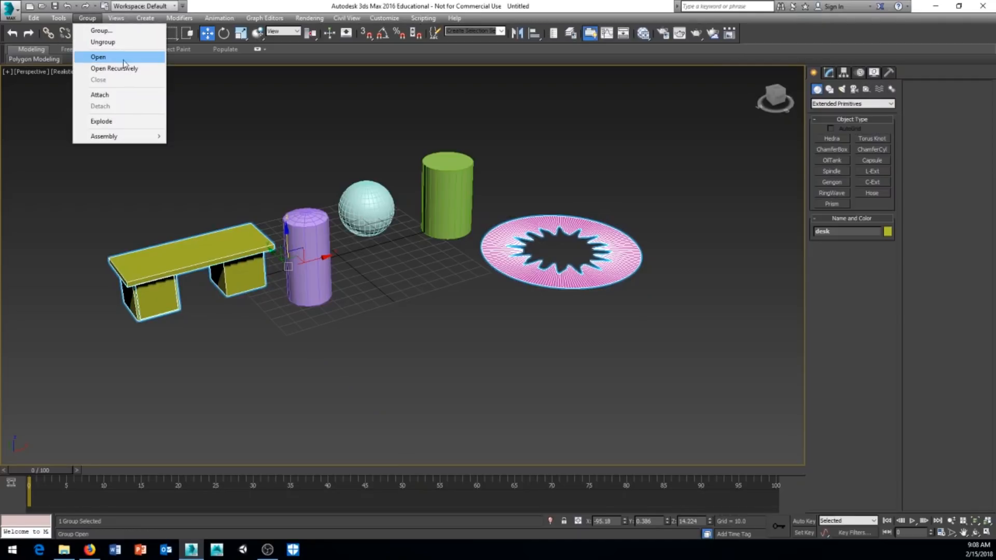
pyautogui.click(98, 57)
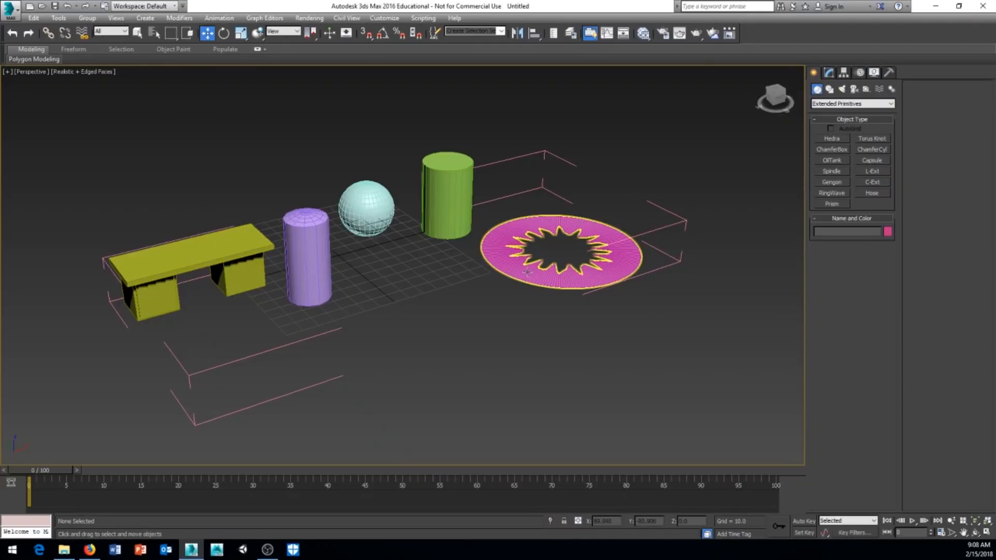
pyautogui.click(528, 271)
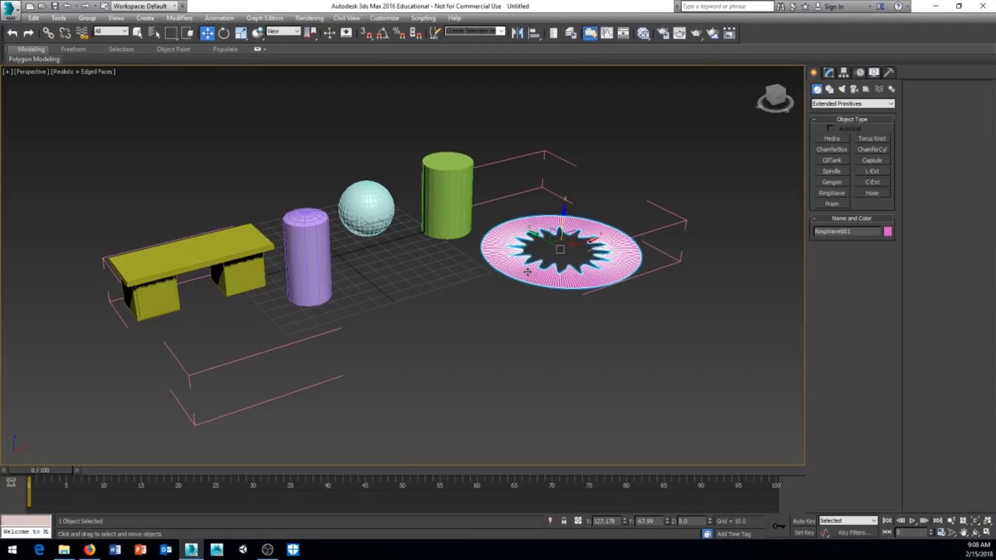
pyautogui.click(88, 17)
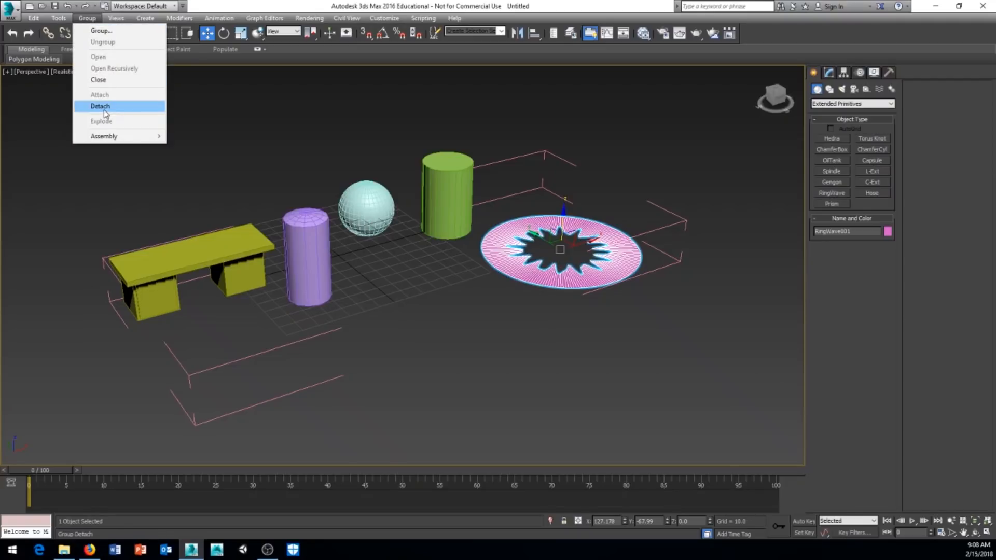
pyautogui.click(103, 110)
pyautogui.click(489, 387)
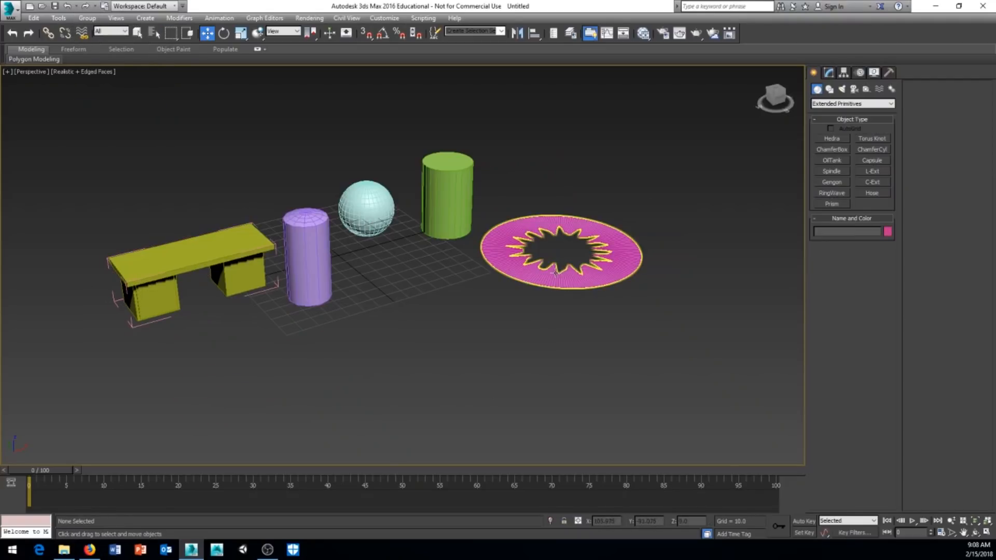
pyautogui.click(555, 272)
pyautogui.moveTo(304, 404); pyautogui.dragTo(372, 354, button='middle')
pyautogui.moveTo(192, 326); pyautogui.dragTo(206, 330, button='middle')
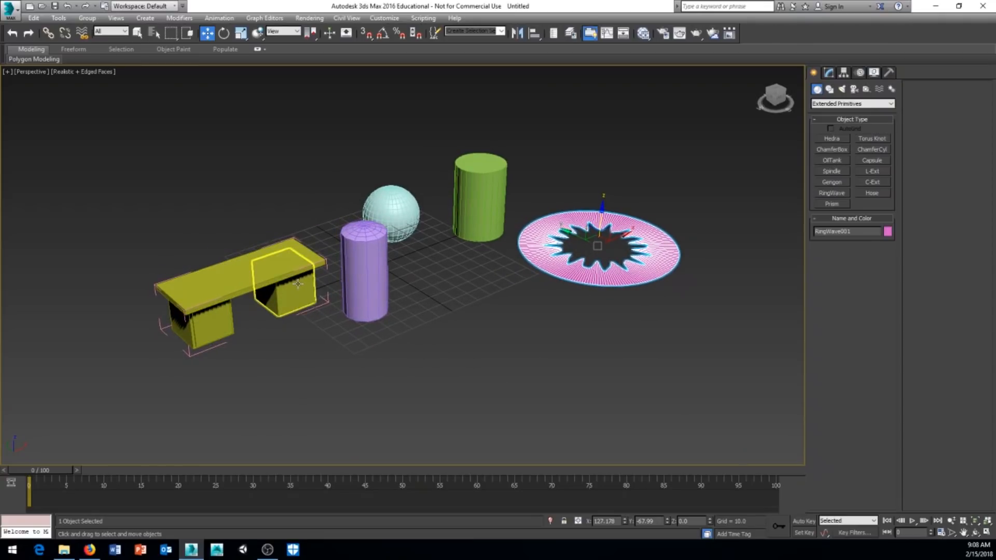
pyautogui.click(830, 104)
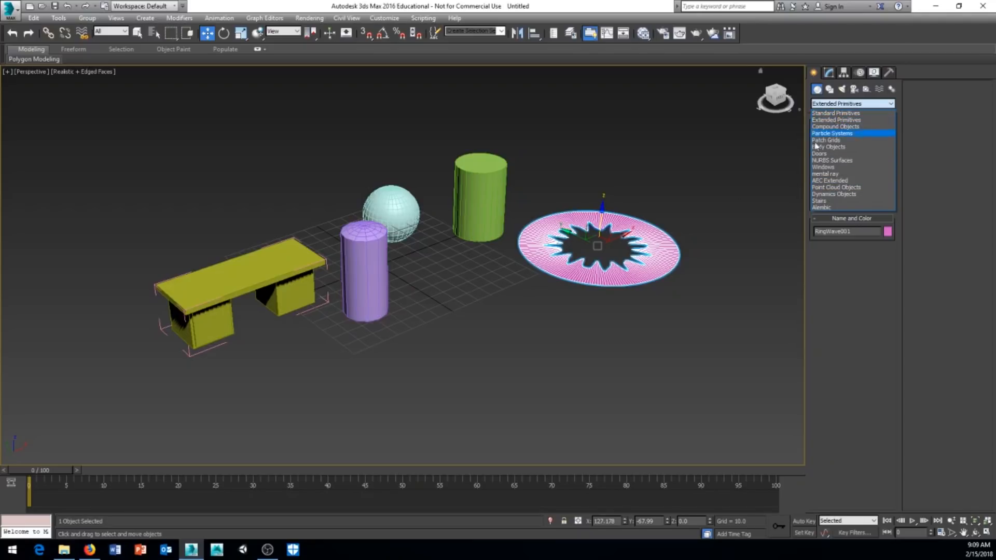
pyautogui.click(501, 319)
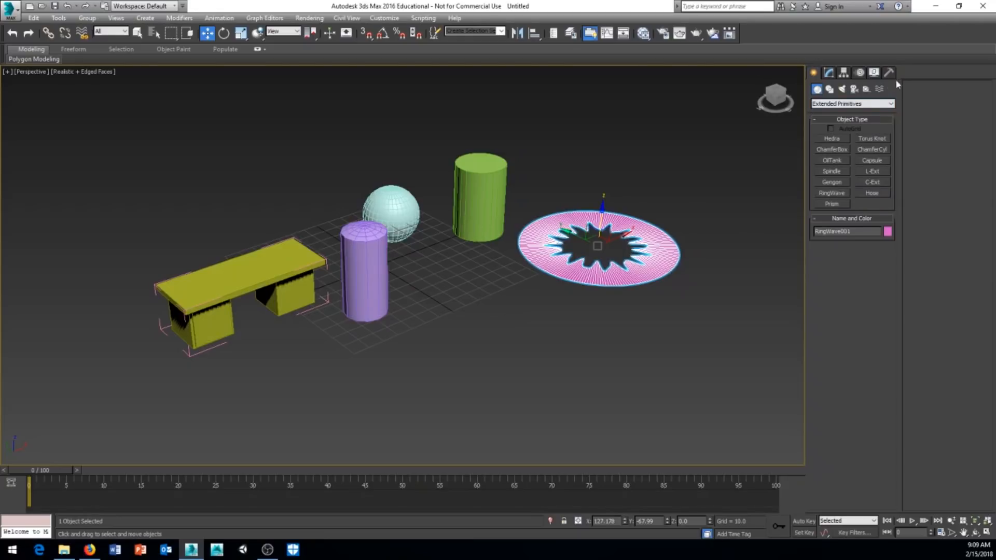
pyautogui.moveTo(661, 184); pyautogui.dragTo(646, 186, button='middle')
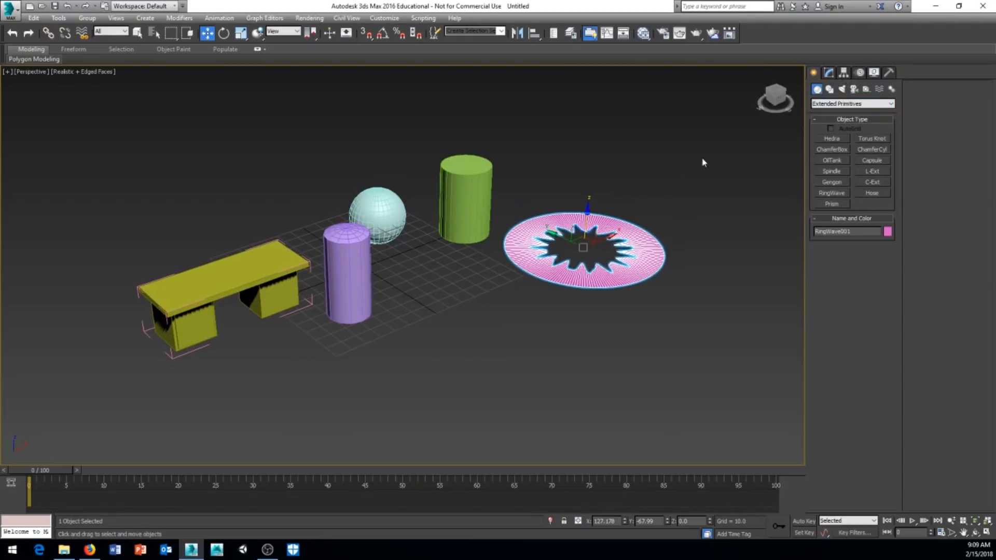
# Bring up the selected ring wave's editable parameters for review.
pyautogui.click(828, 73)
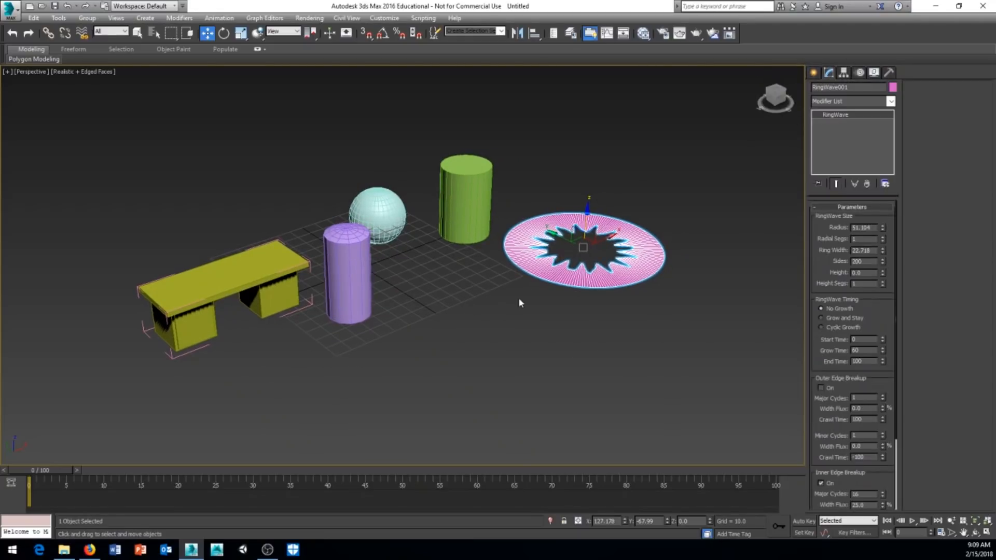
pyautogui.moveTo(516, 297); pyautogui.dragTo(504, 294, button='middle')
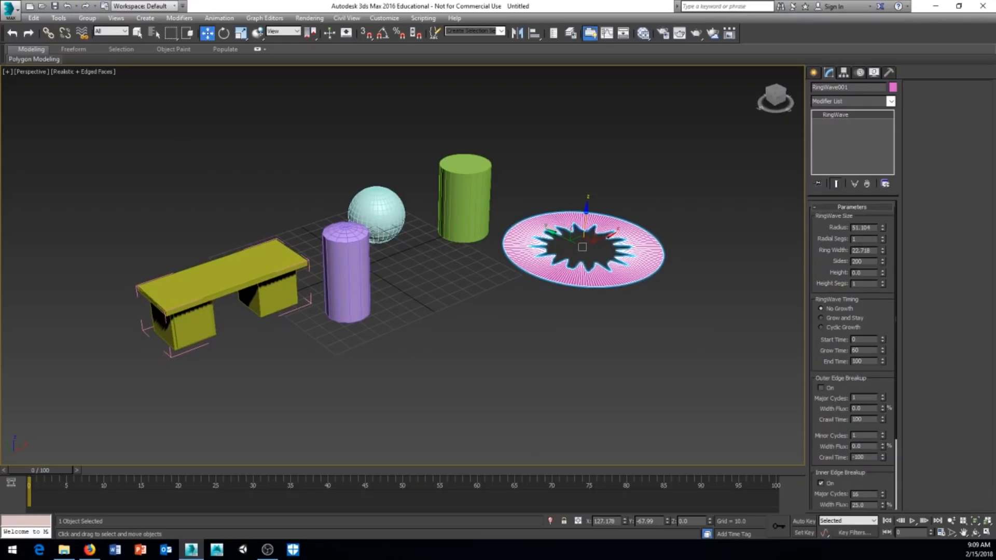
pyautogui.keyDown('alt'); pyautogui.moveTo(534, 330); pyautogui.dragTo(435, 304, button='middle'); pyautogui.keyUp('alt')
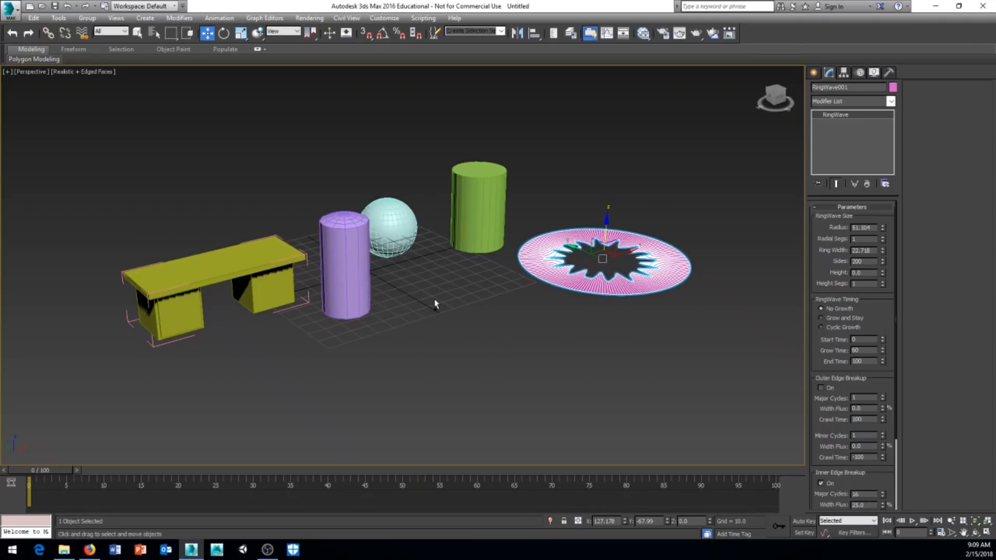